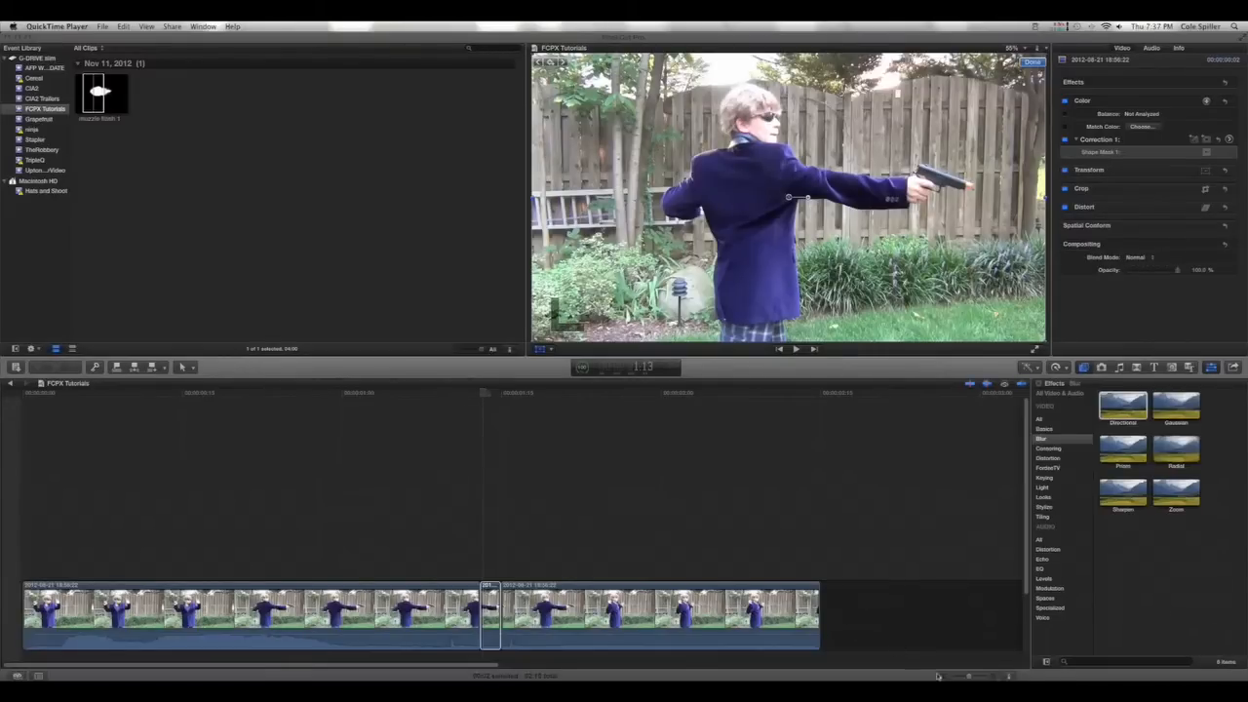
Play the footage from near its beginning to review the gunshot moment
click(166, 476)
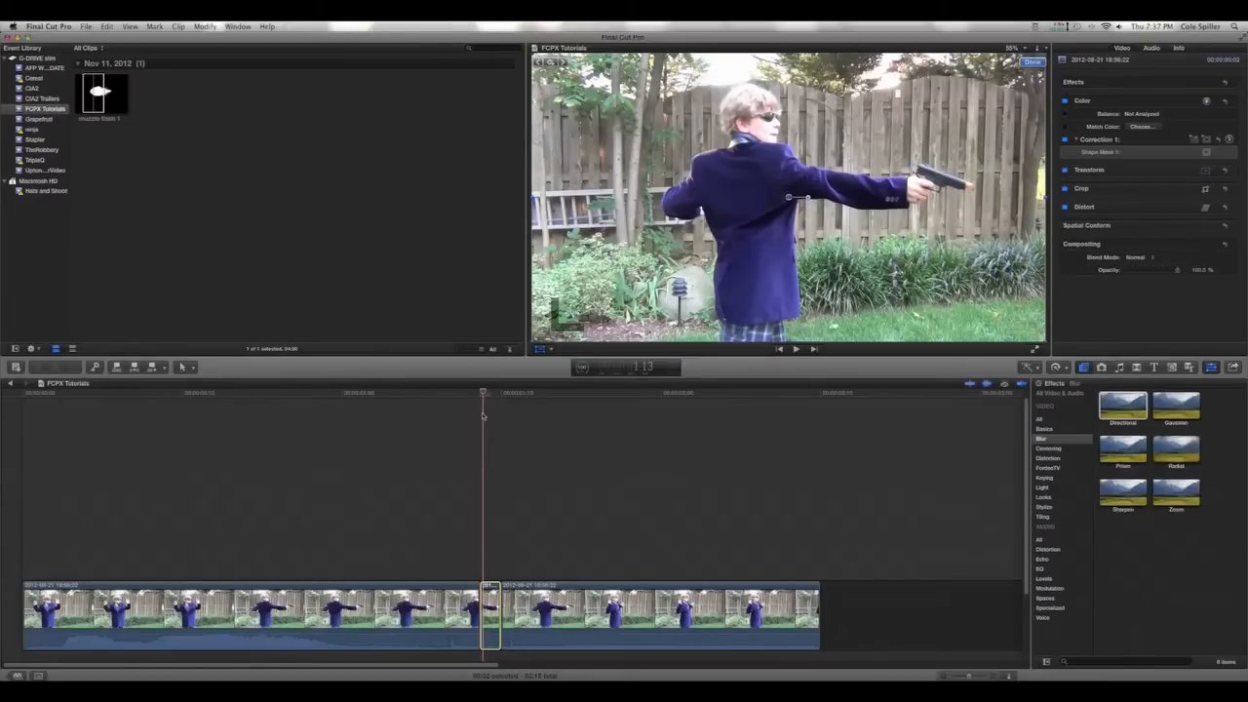
drag(482, 399, 114, 418)
key(space)
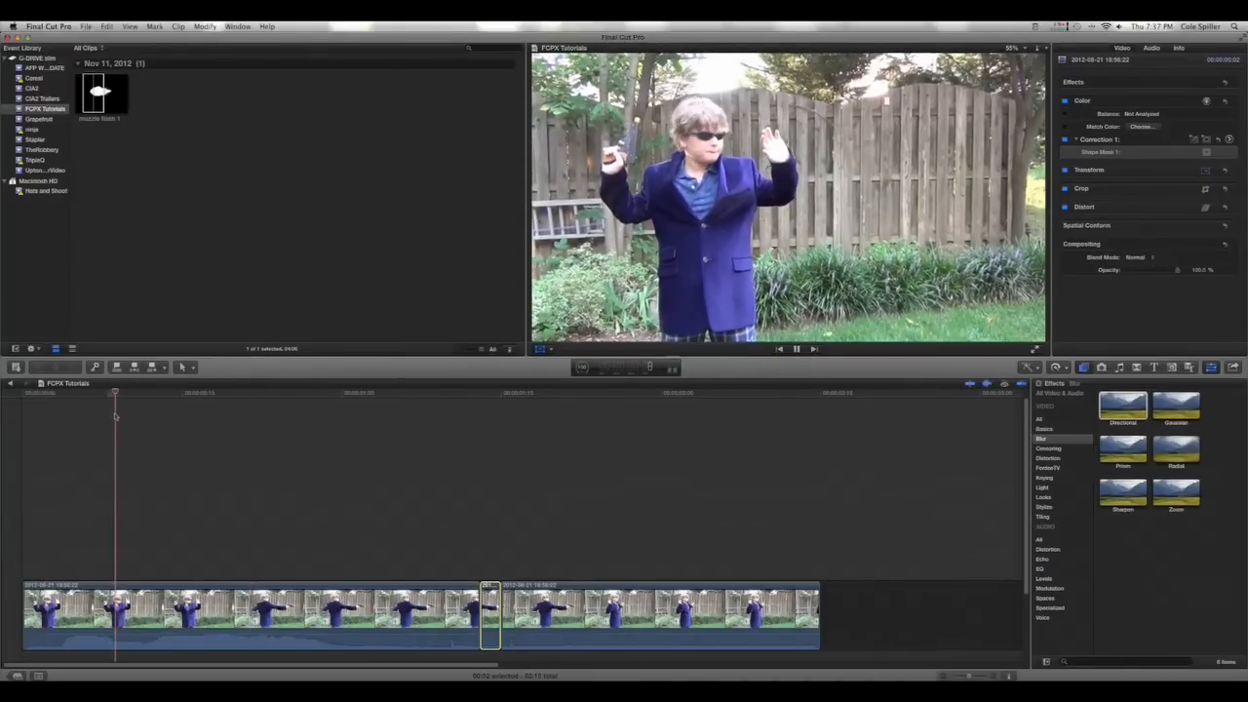
key(space)
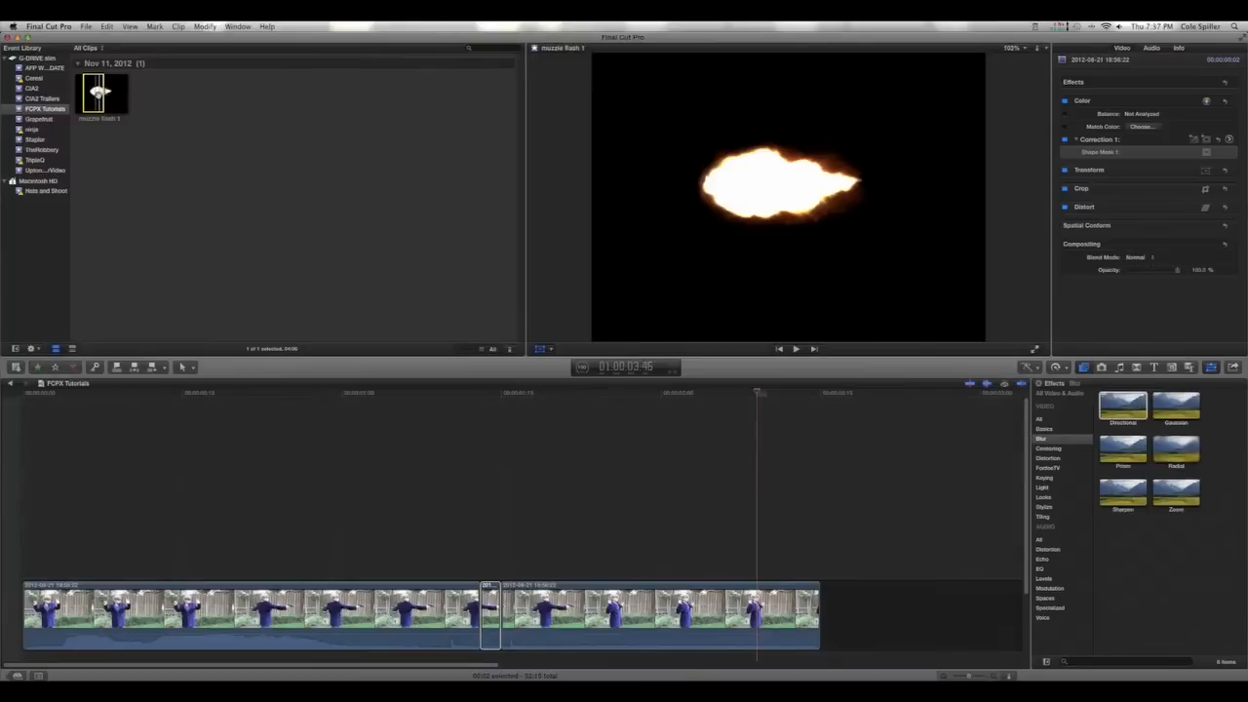
Place the muzzle flash 1 clip above the short gunshot segment, aligned with that segment's start
click(95, 92)
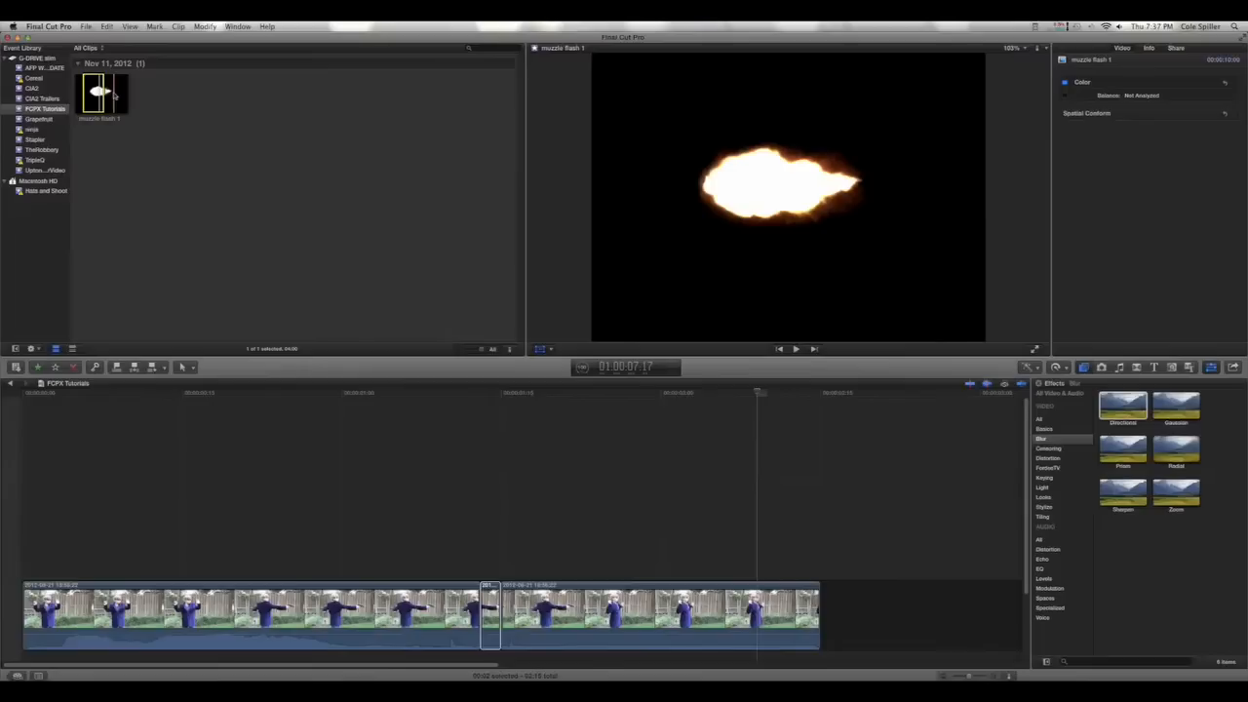
click(479, 392)
drag(969, 675, 978, 677)
key(b)
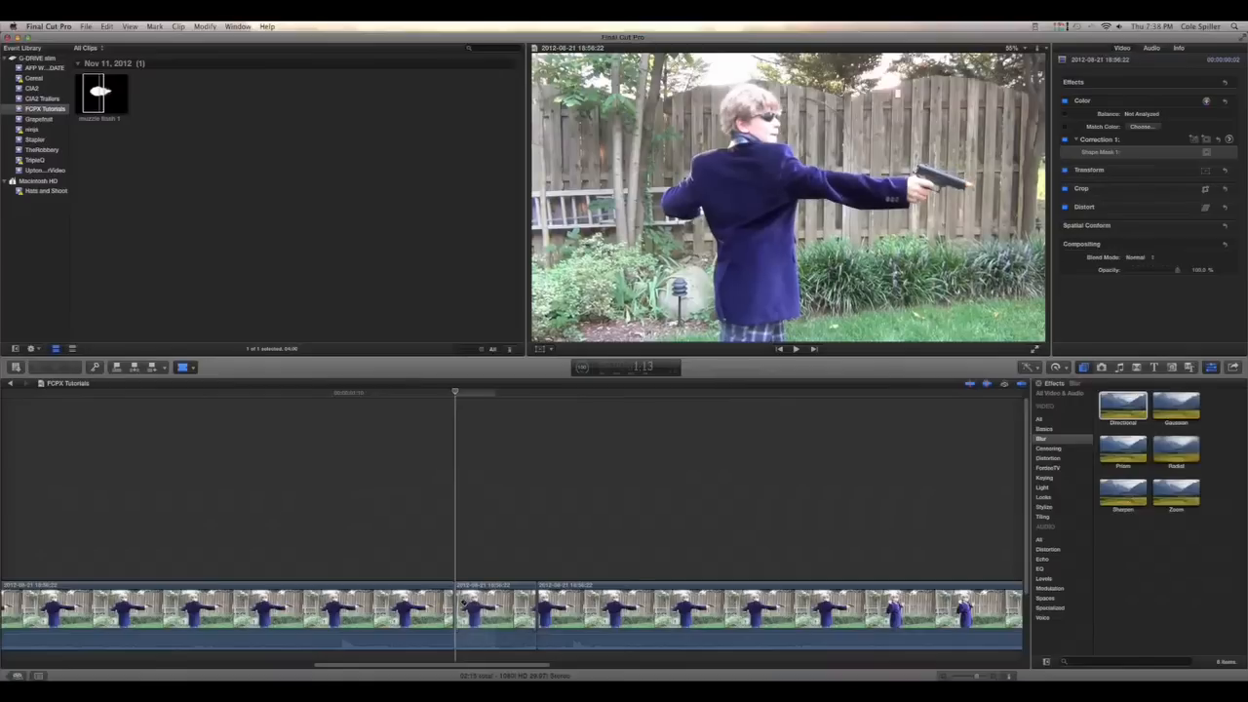
key(a)
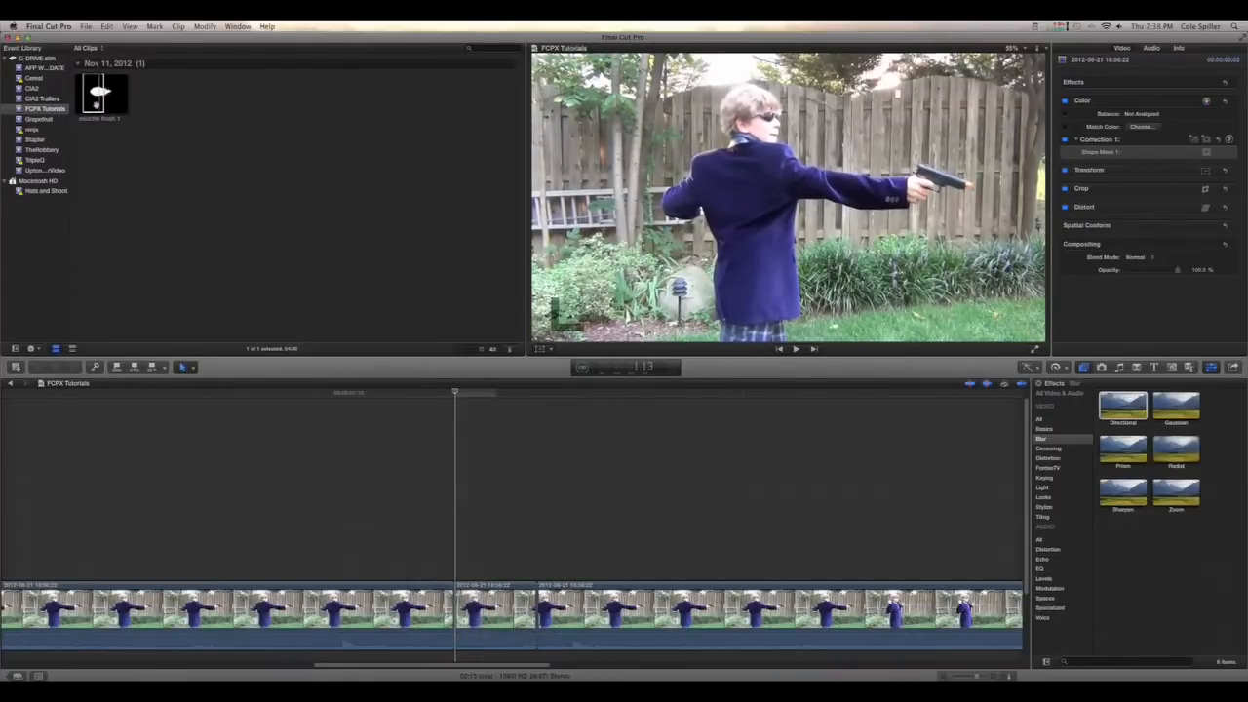
click(93, 98)
drag(94, 98, 473, 530)
Split the muzzle flash clip at the end of the short gunshot segment and delete the excess part
key(b)
click(541, 543)
key(a)
click(598, 537)
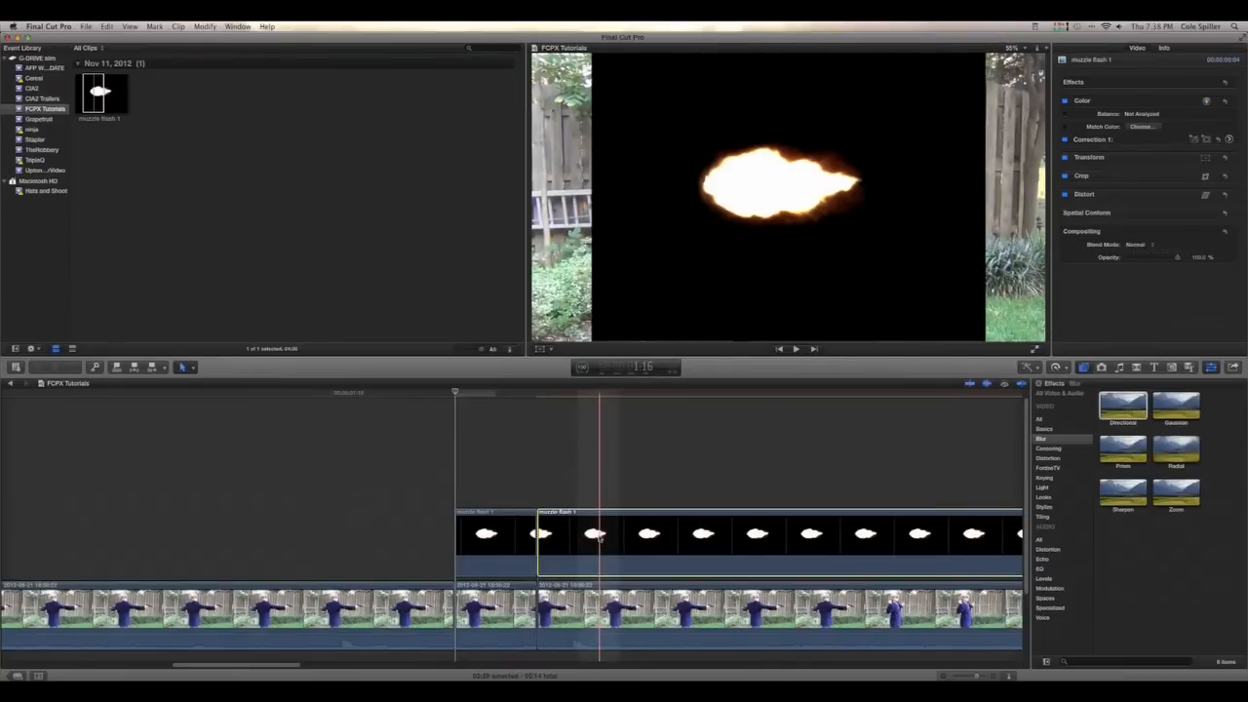
key(Delete)
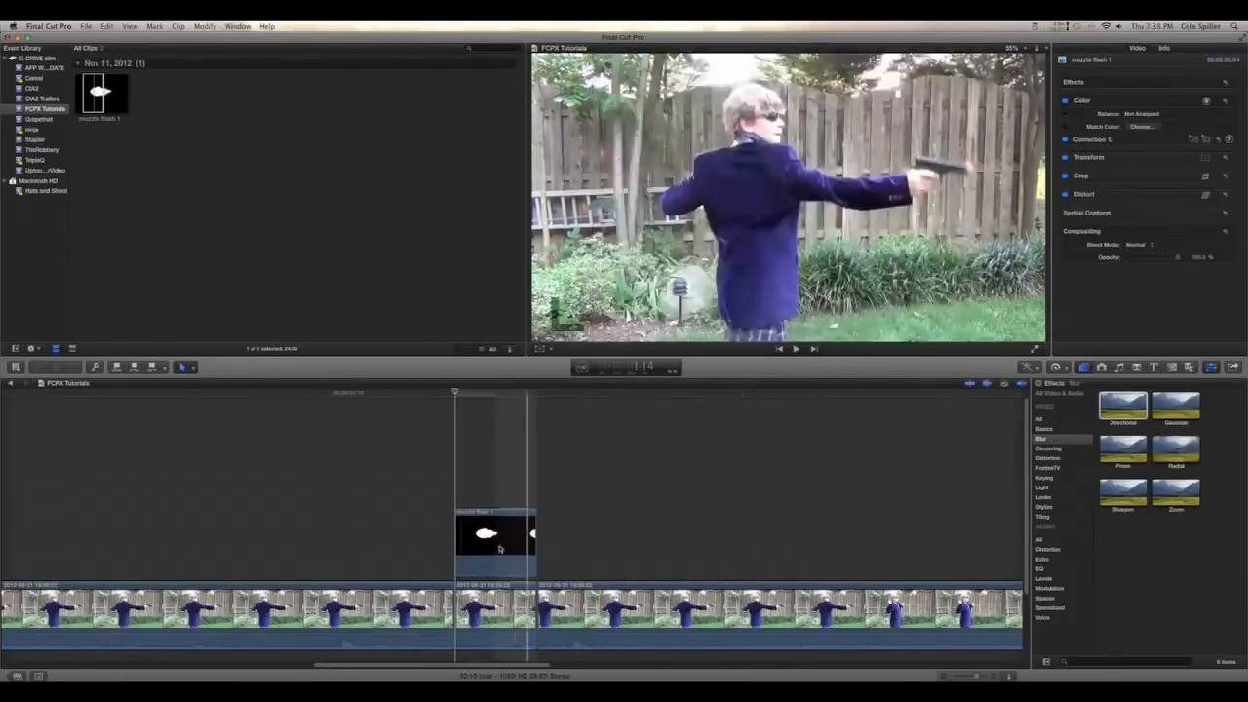
Set the muzzle flash clip's blend mode to Screen
click(475, 543)
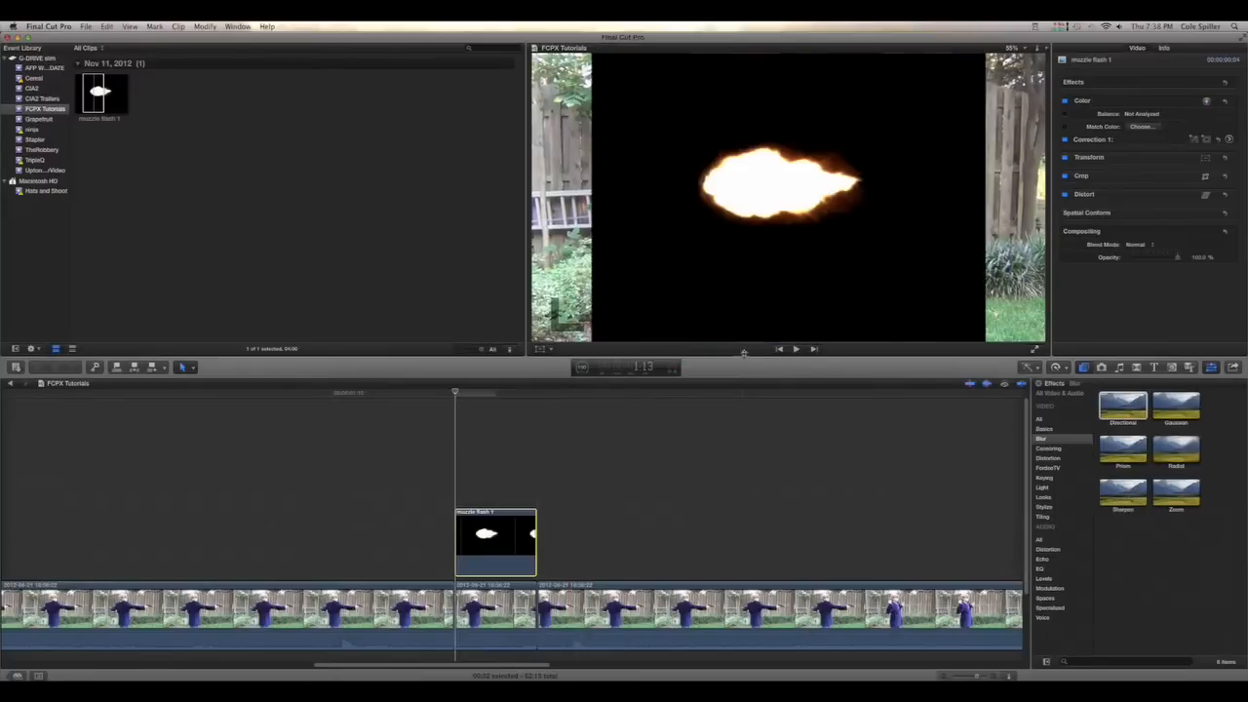
click(464, 395)
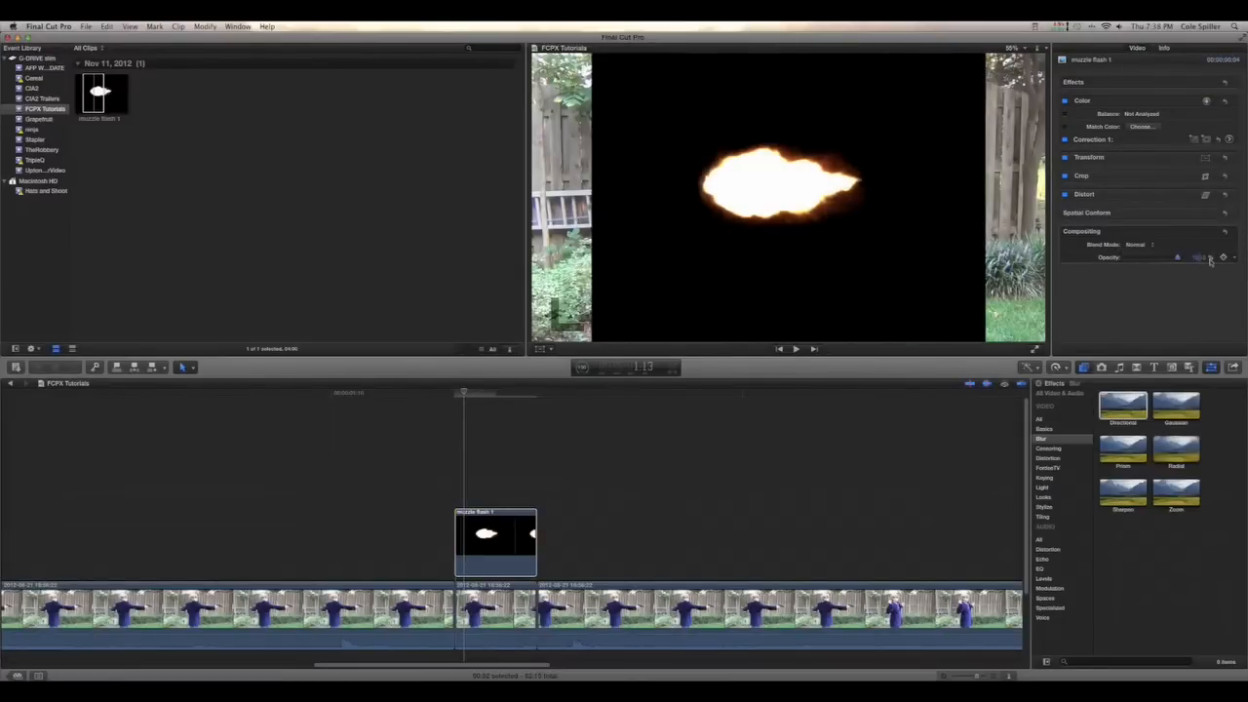
click(1138, 245)
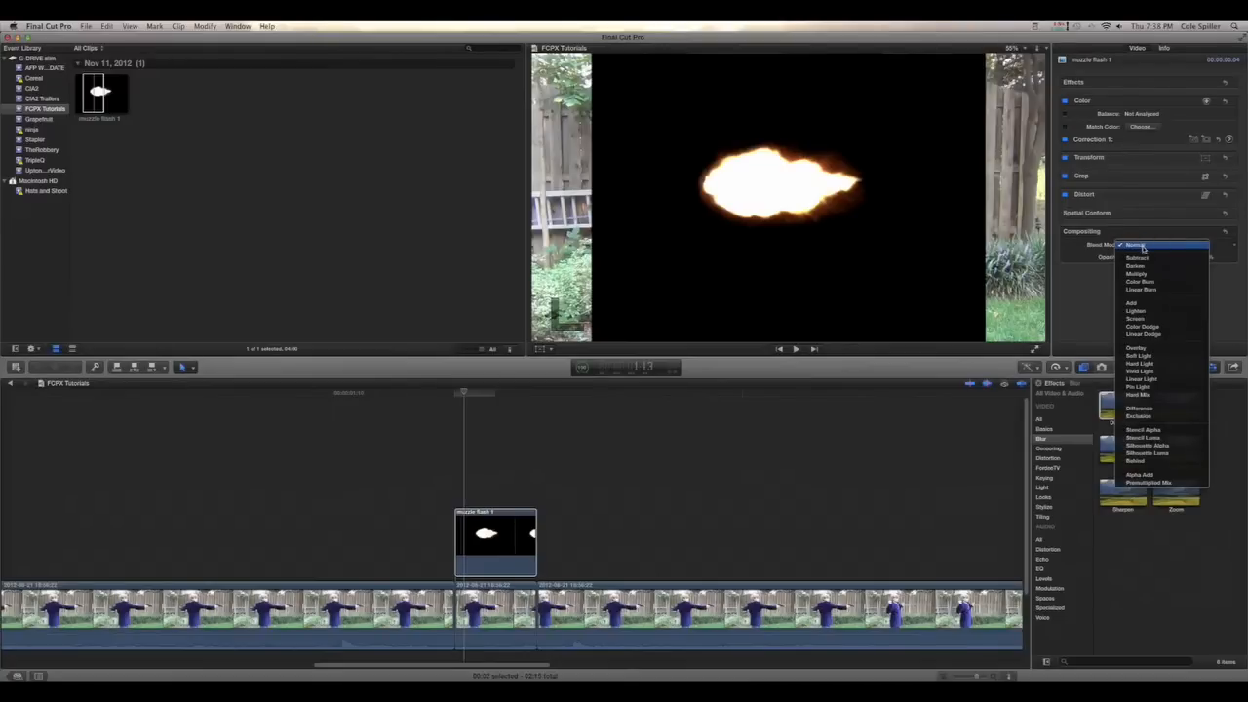
click(1157, 318)
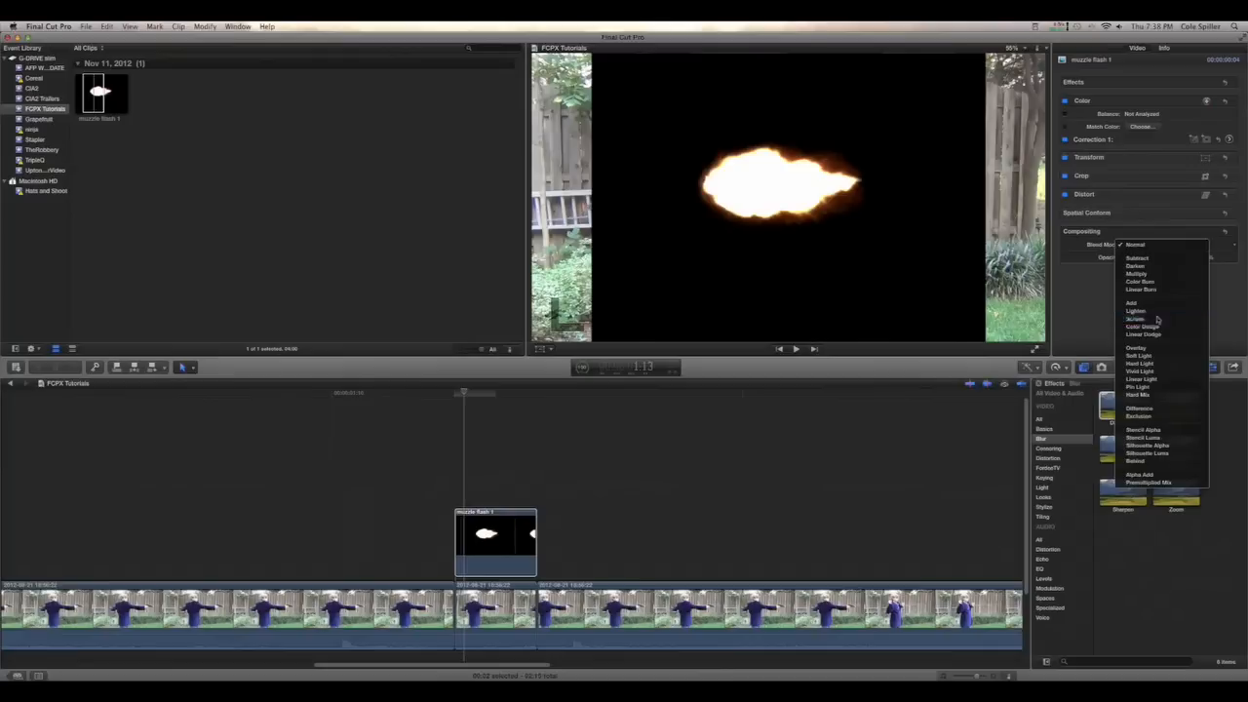
Transform the muzzle flash, scaling it down and moving it to the tip of the gun barrel
click(539, 348)
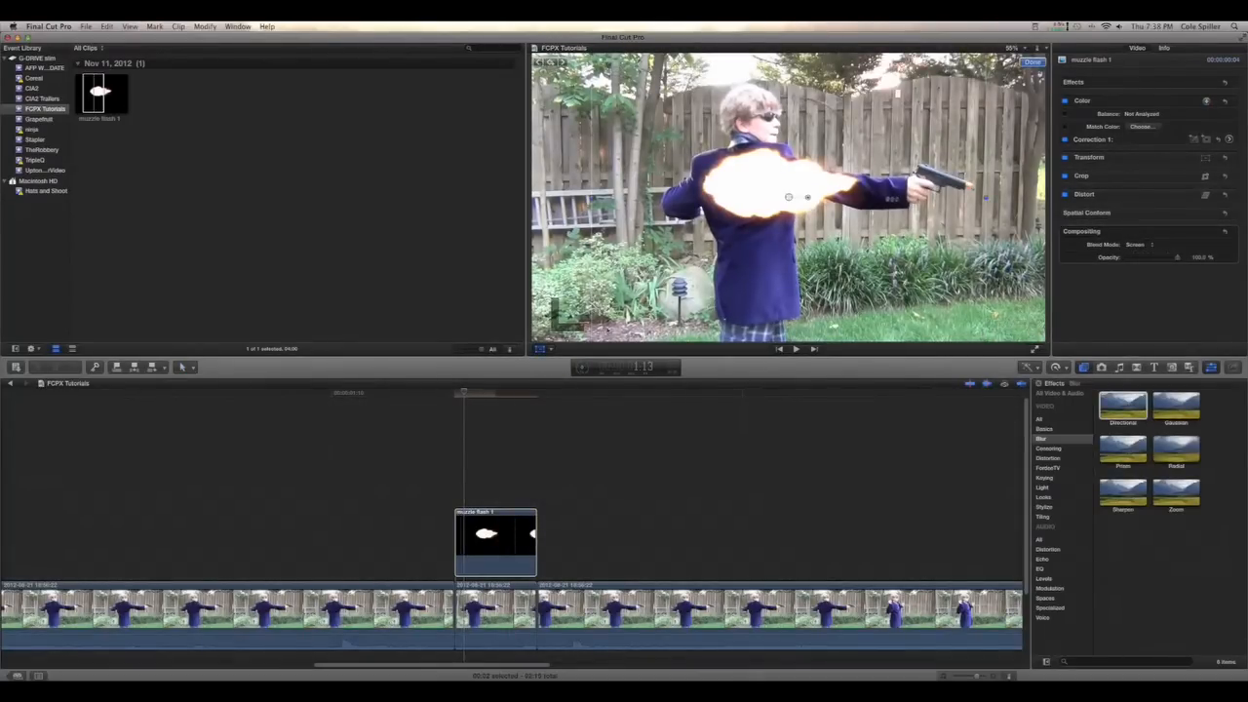
drag(590, 342, 663, 289)
drag(662, 197, 686, 198)
drag(794, 198, 827, 213)
drag(921, 150, 971, 131)
drag(788, 198, 1024, 208)
Review the shot in playback and nudge the muzzle flash into closer alignment with the gun barrel
click(435, 413)
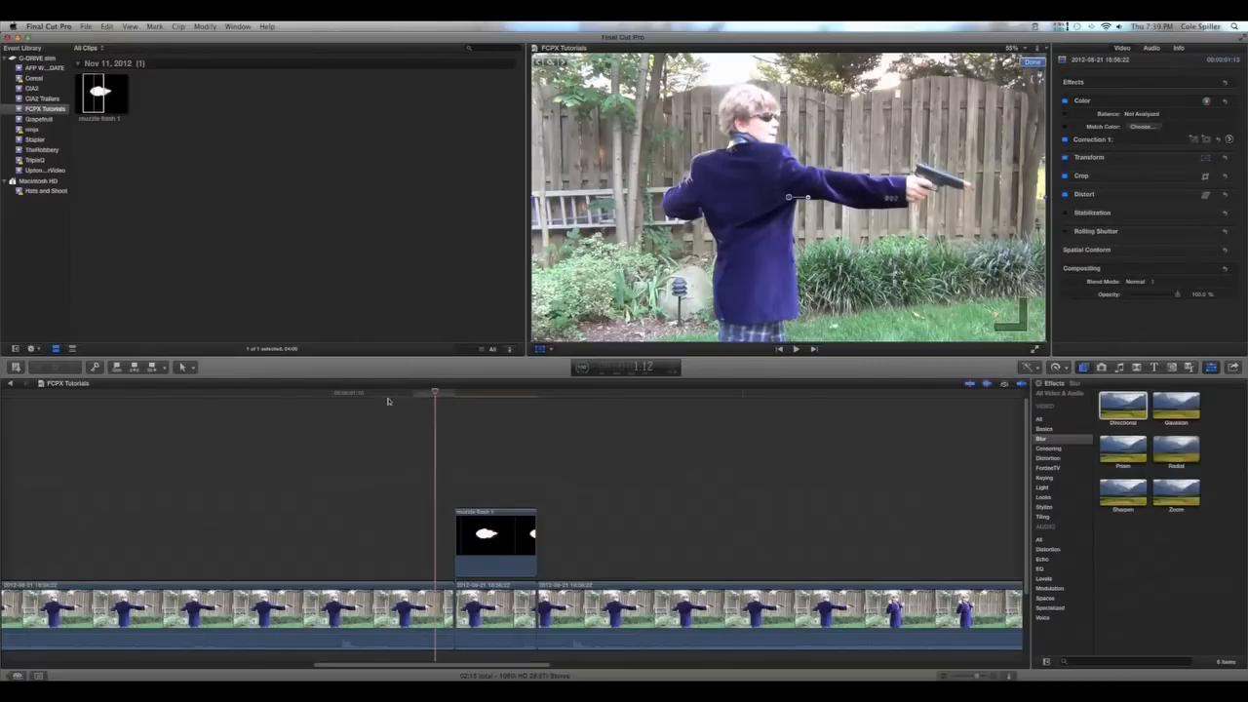
click(388, 402)
key(space)
click(388, 402)
click(387, 402)
click(387, 402)
click(387, 402)
drag(387, 401, 464, 402)
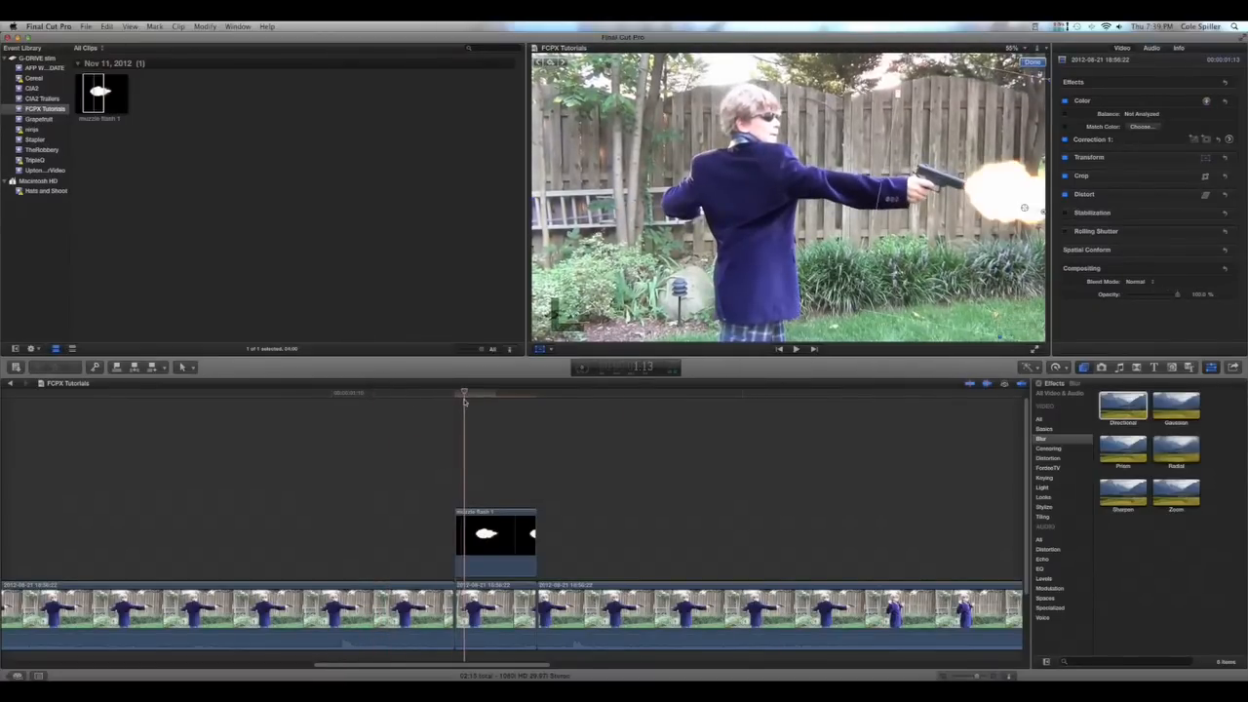
drag(1024, 206, 1026, 210)
Play back the shot with the flash and inspect the frame where it fires
click(321, 422)
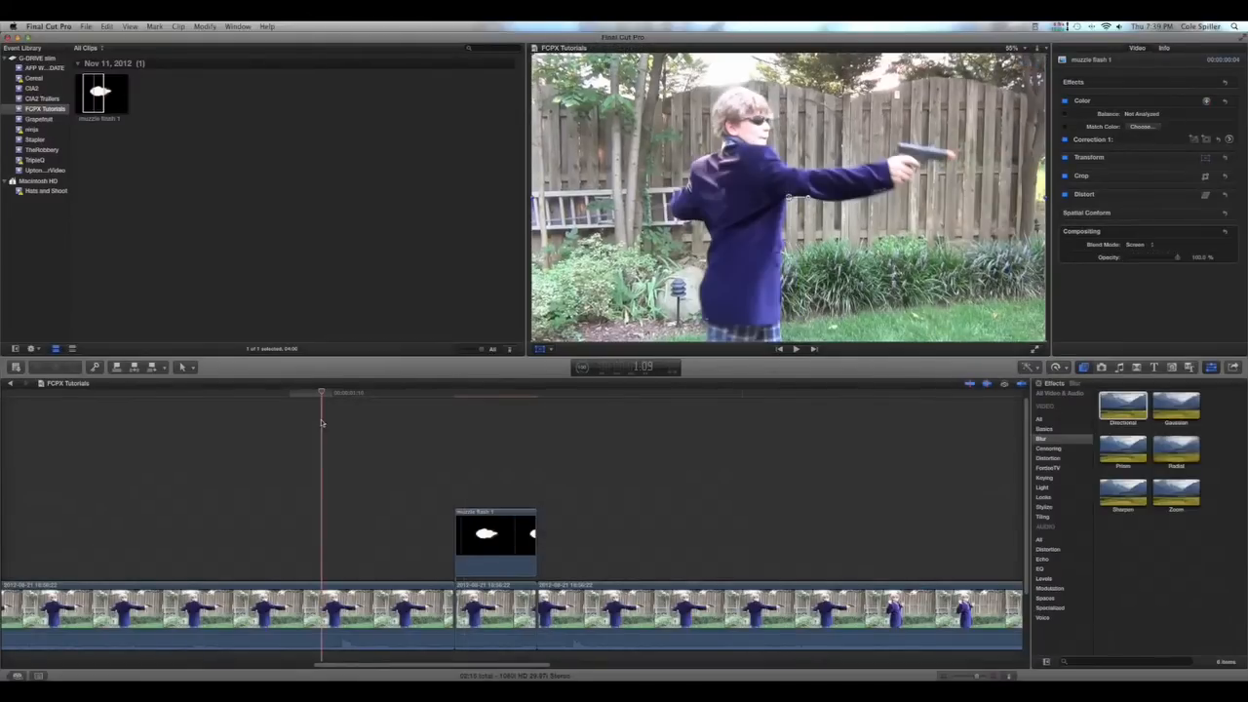
key(space)
key(space)
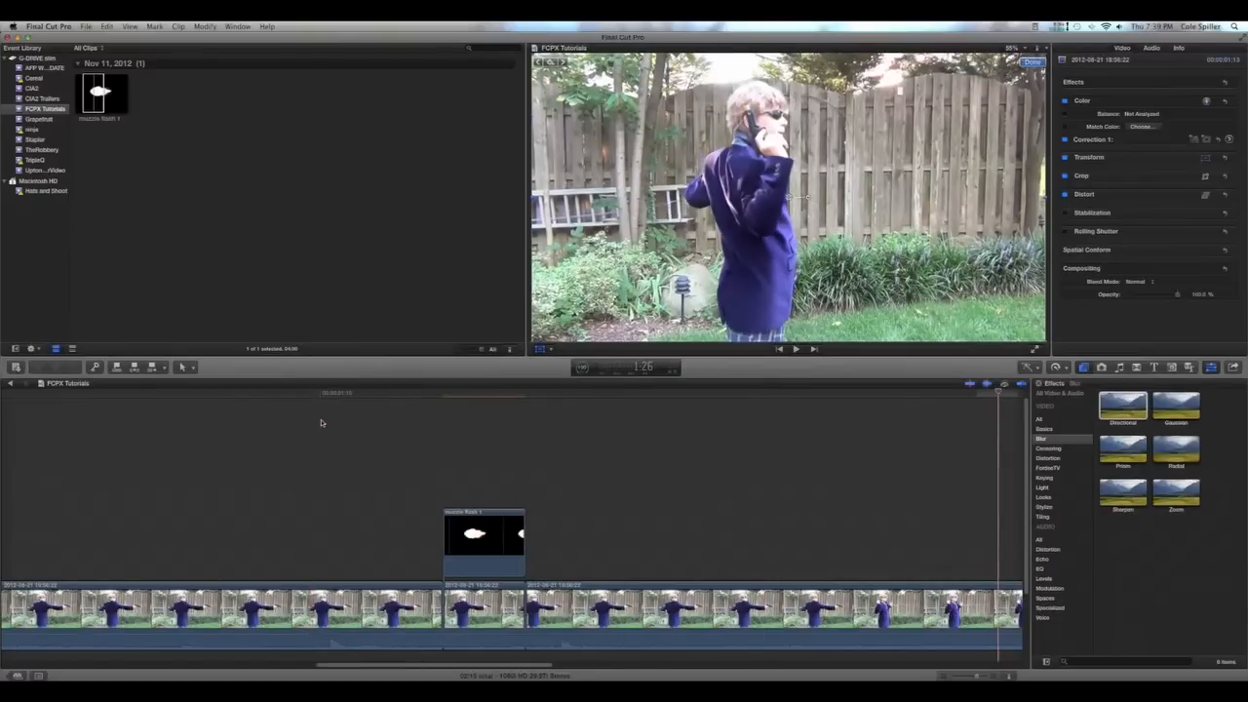
click(358, 417)
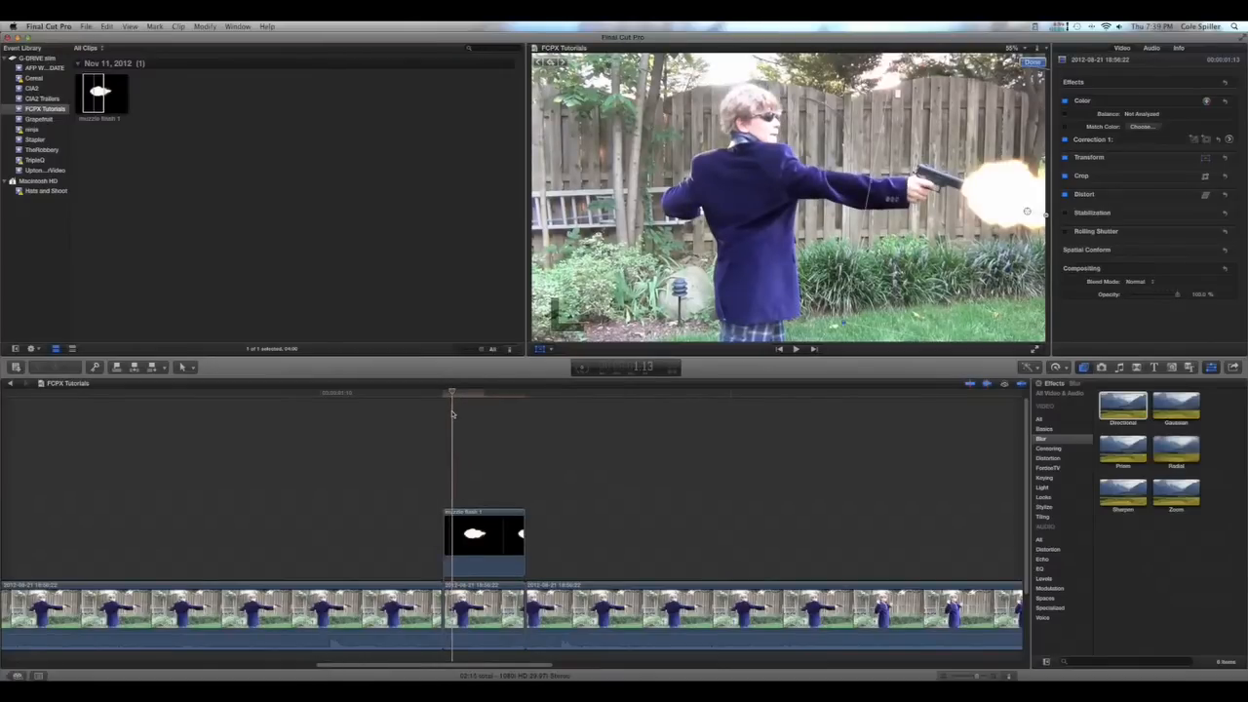
drag(455, 396, 454, 478)
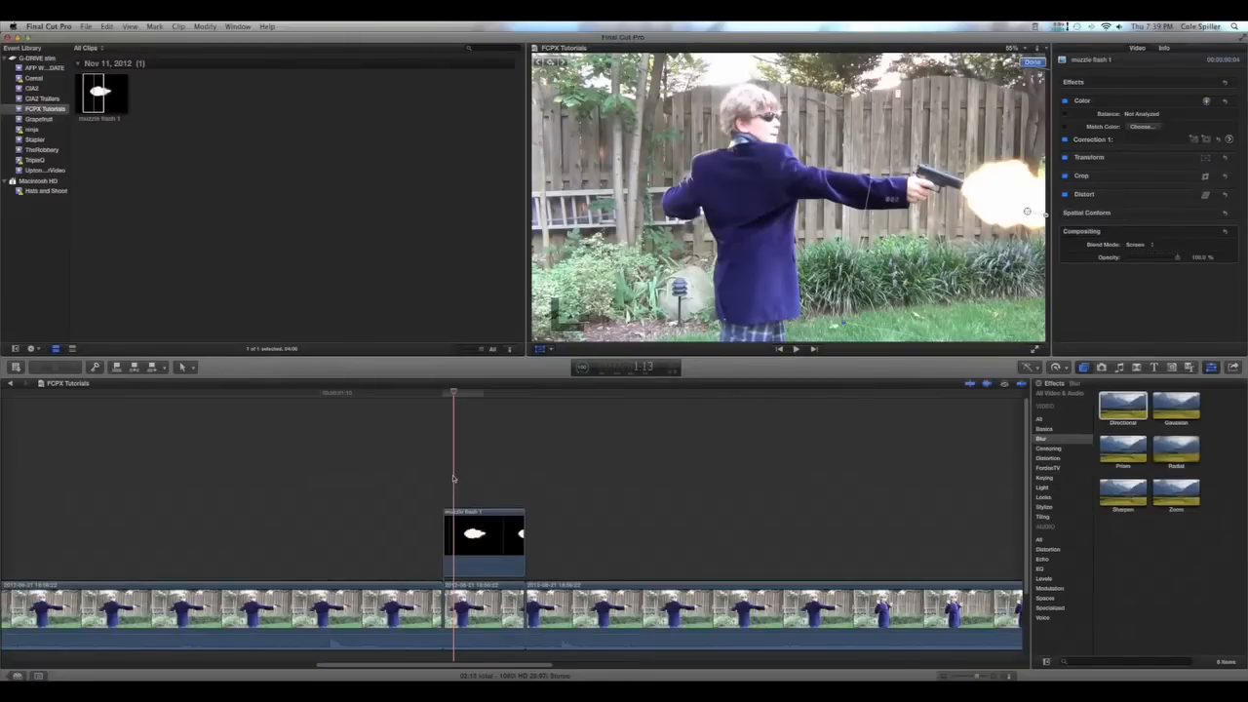
drag(457, 421, 451, 396)
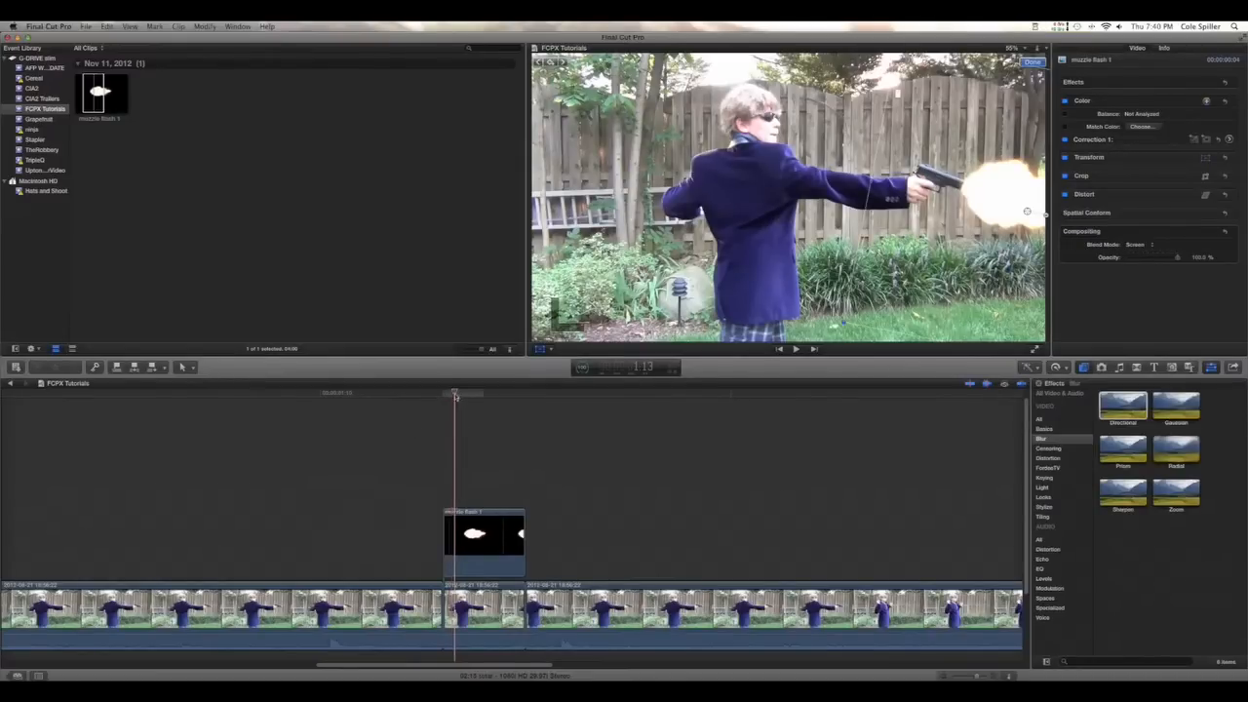
Duplicate the short gunshot segment and stack the copy between the original footage and the muzzle flash clip
click(483, 610)
key(super+c)
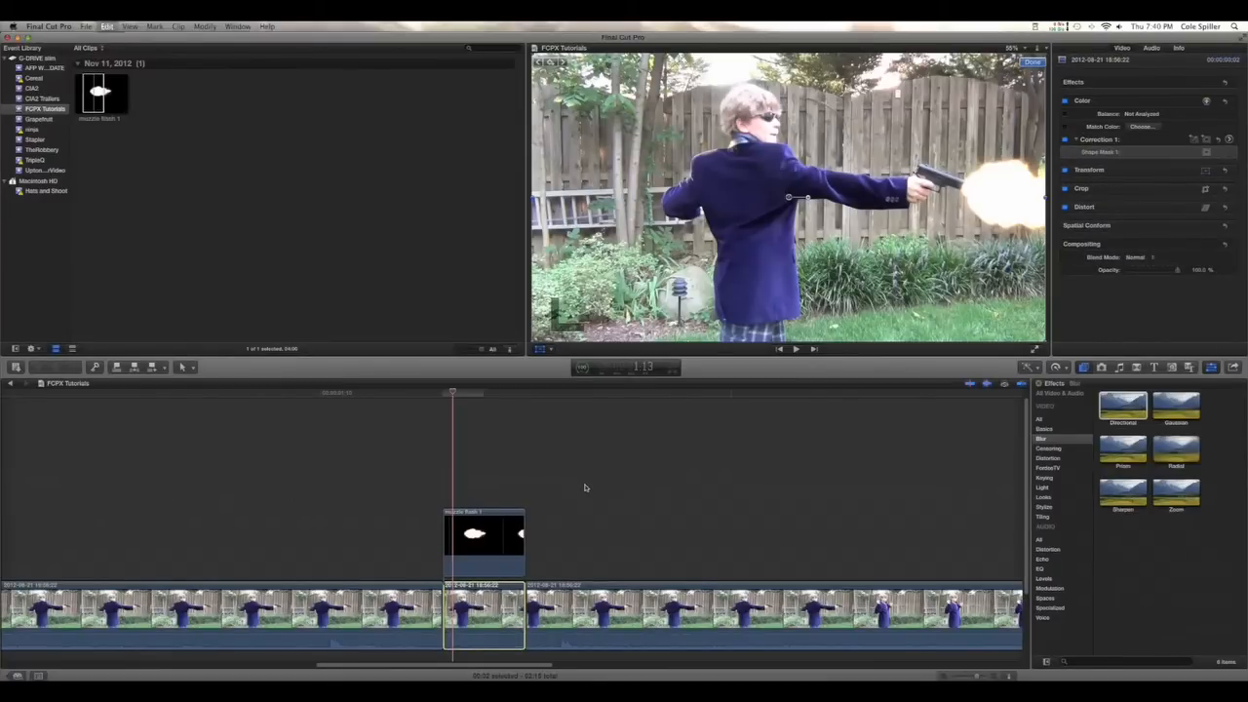
key(super+v)
drag(483, 606, 499, 532)
drag(533, 392, 451, 383)
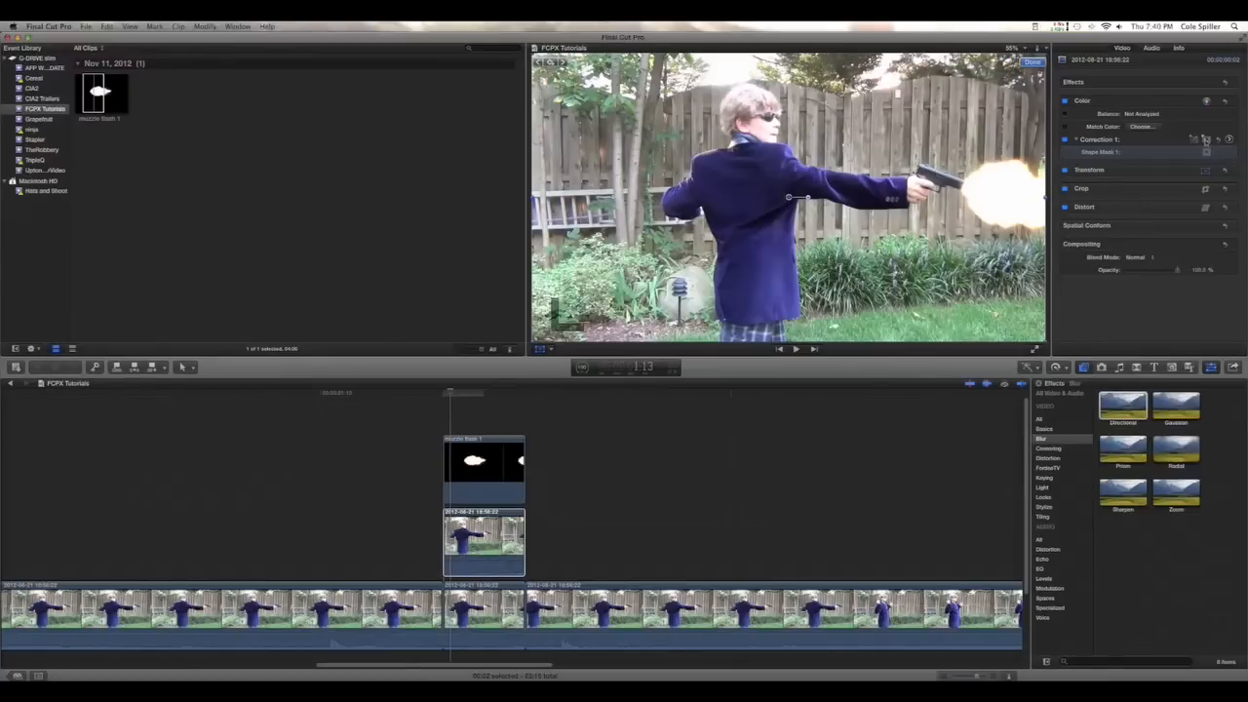
Add a second shape mask to the duplicated segment's Correction 1 and tint its colors toward yellow-orange
click(1207, 141)
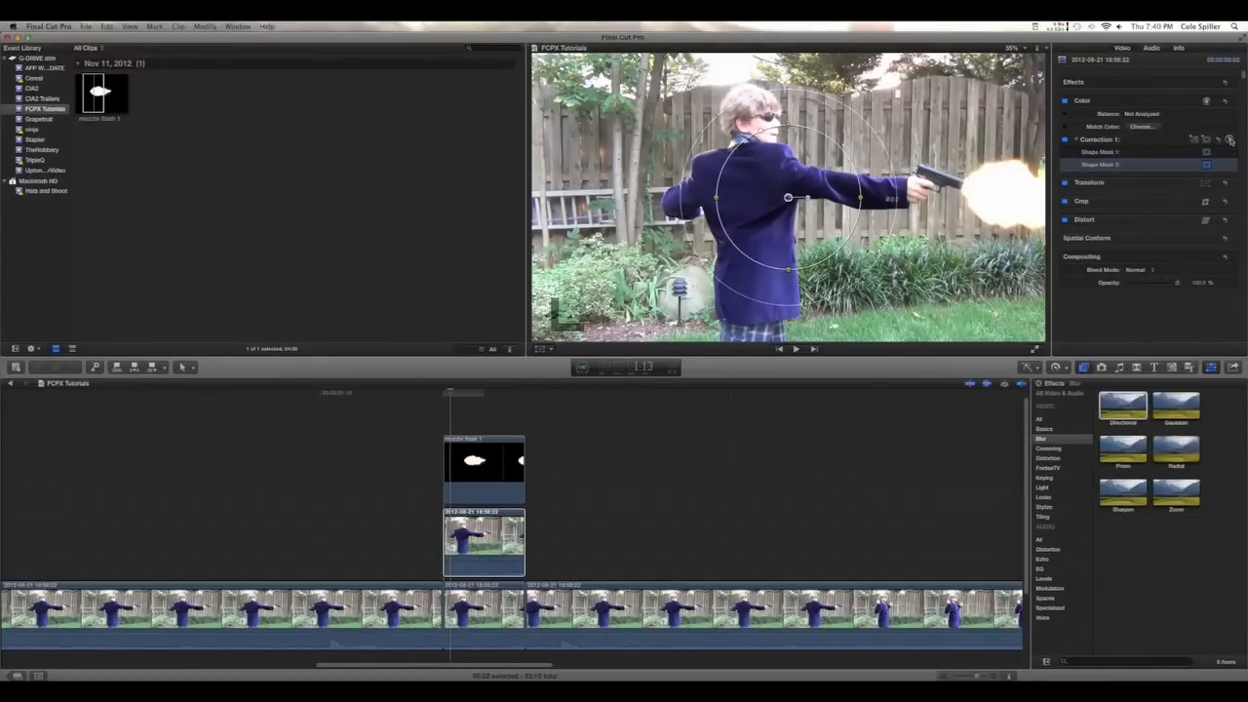
click(1229, 140)
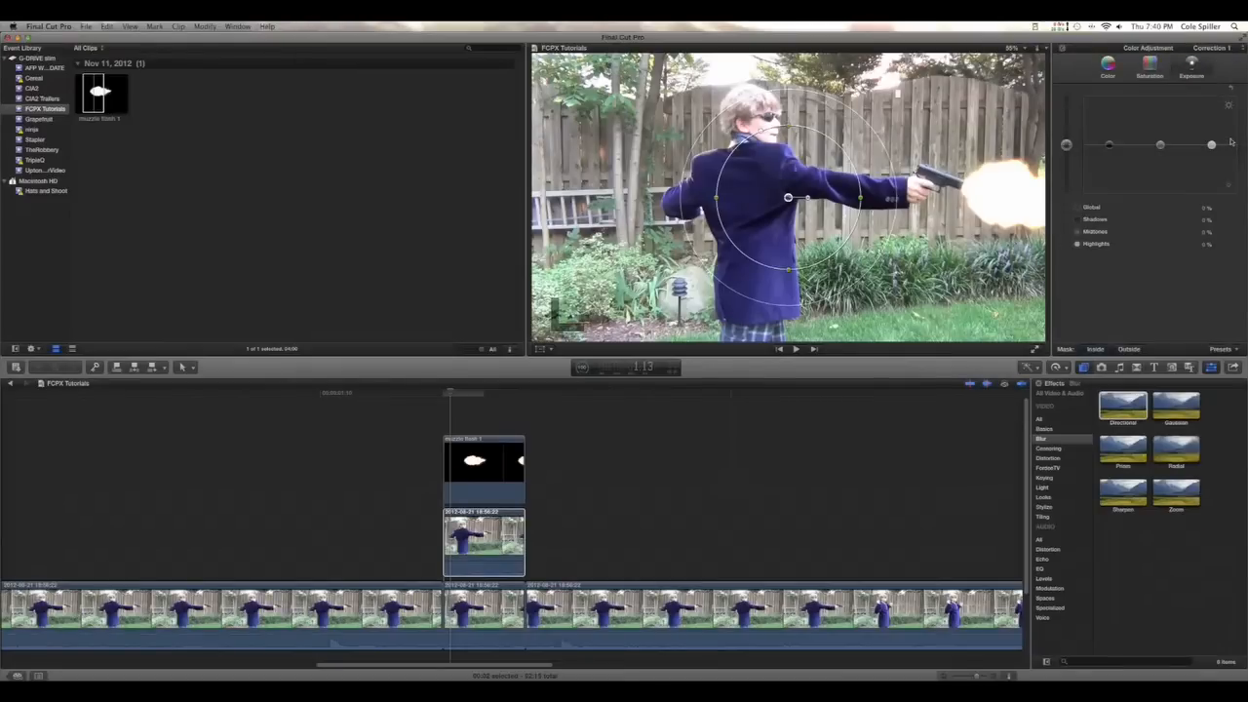
click(1106, 64)
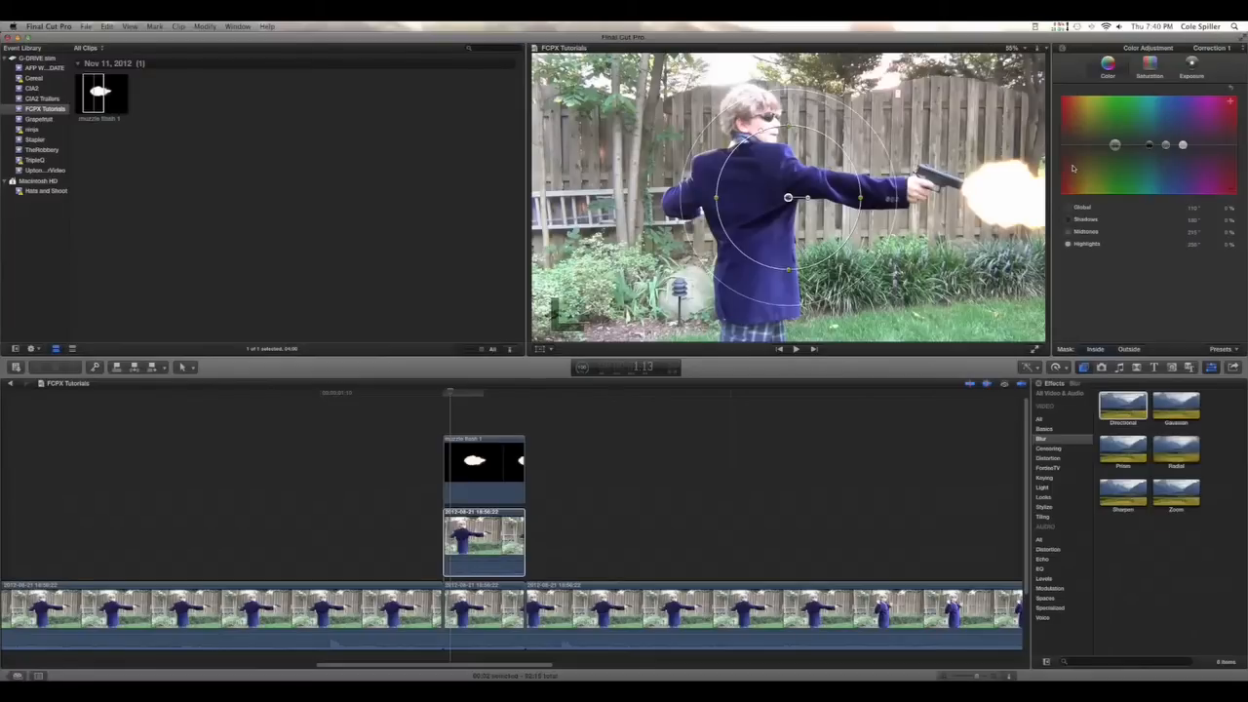
drag(1115, 144, 1089, 147)
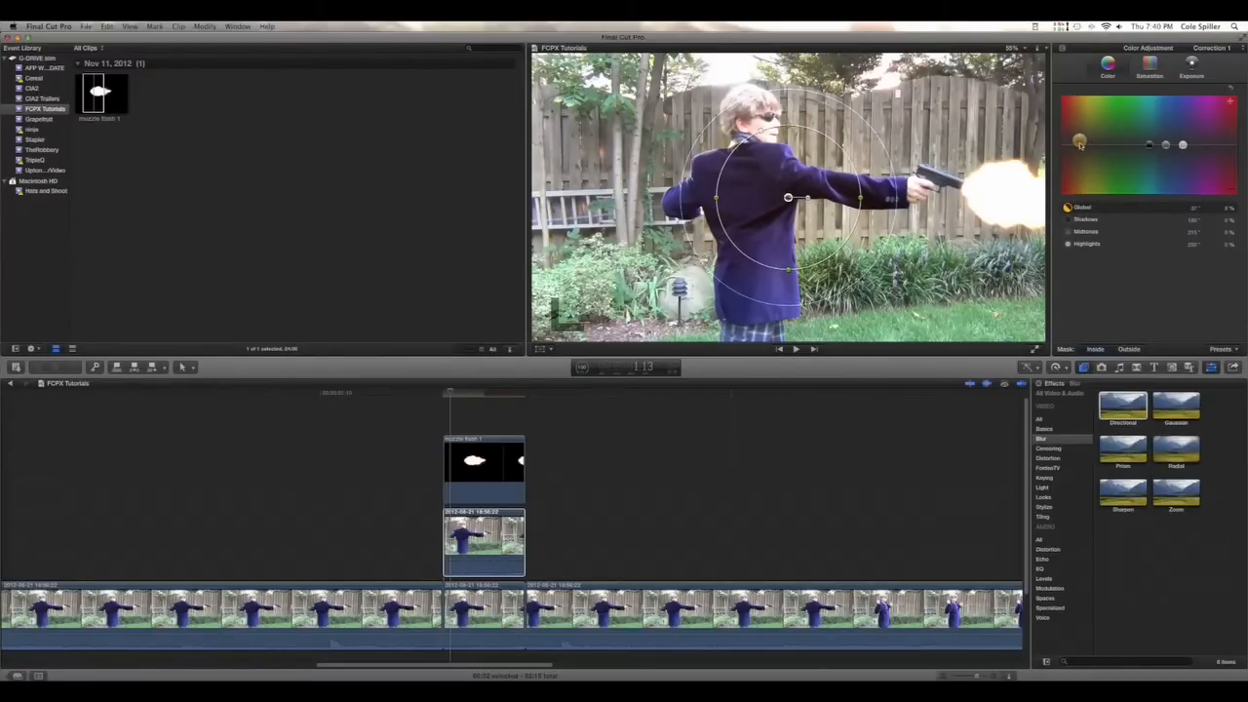
drag(1181, 145, 1089, 143)
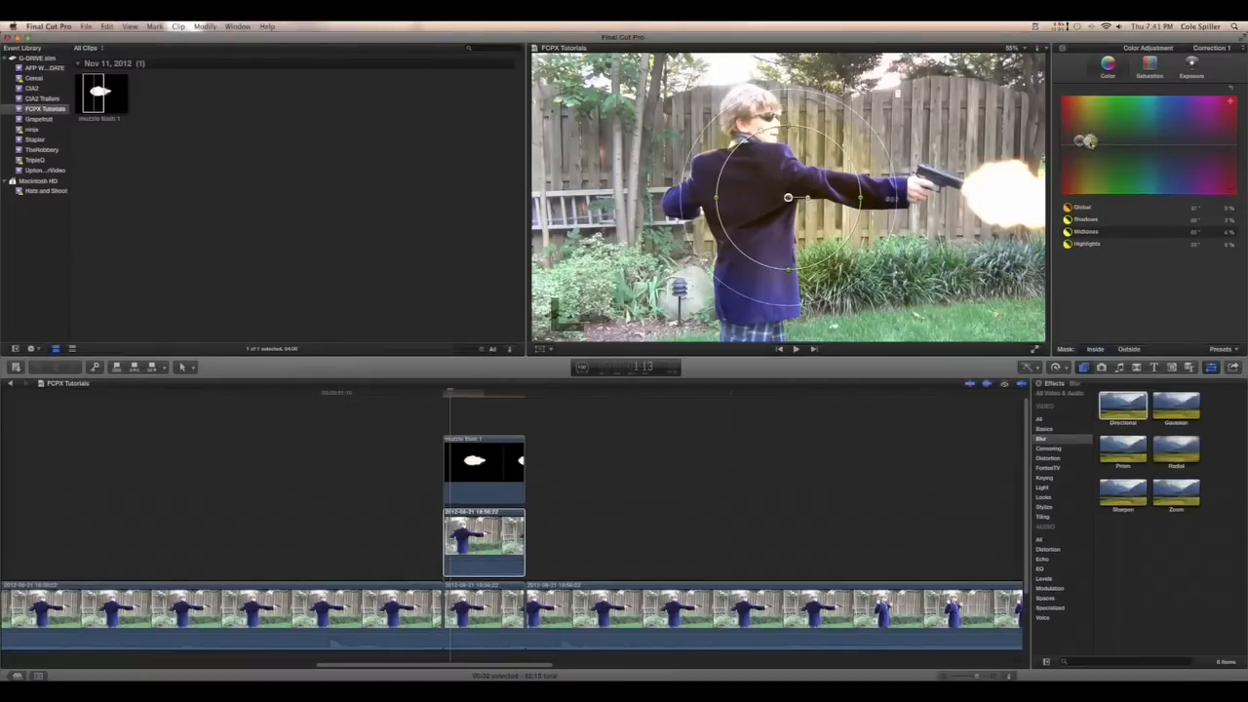
Fine-tune the correction's exposure for the shadows, midtones and highlights
click(1194, 66)
click(1211, 145)
click(1191, 64)
drag(1109, 144, 1110, 142)
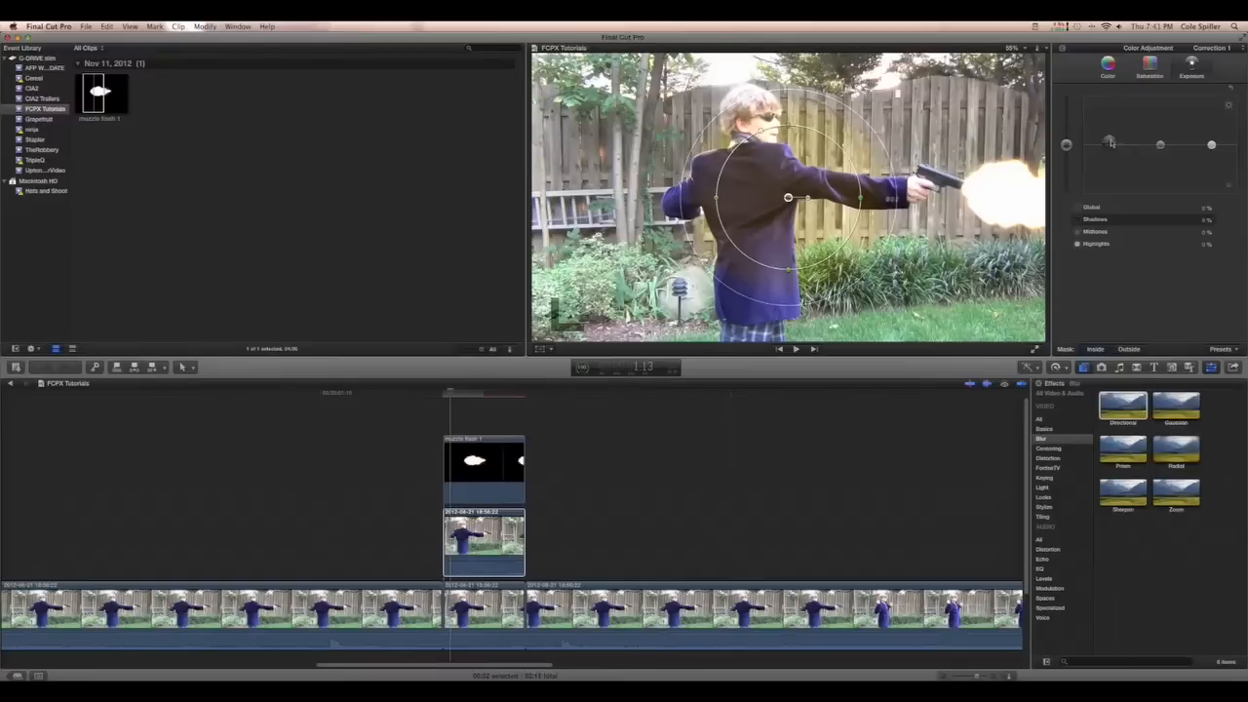
click(1160, 147)
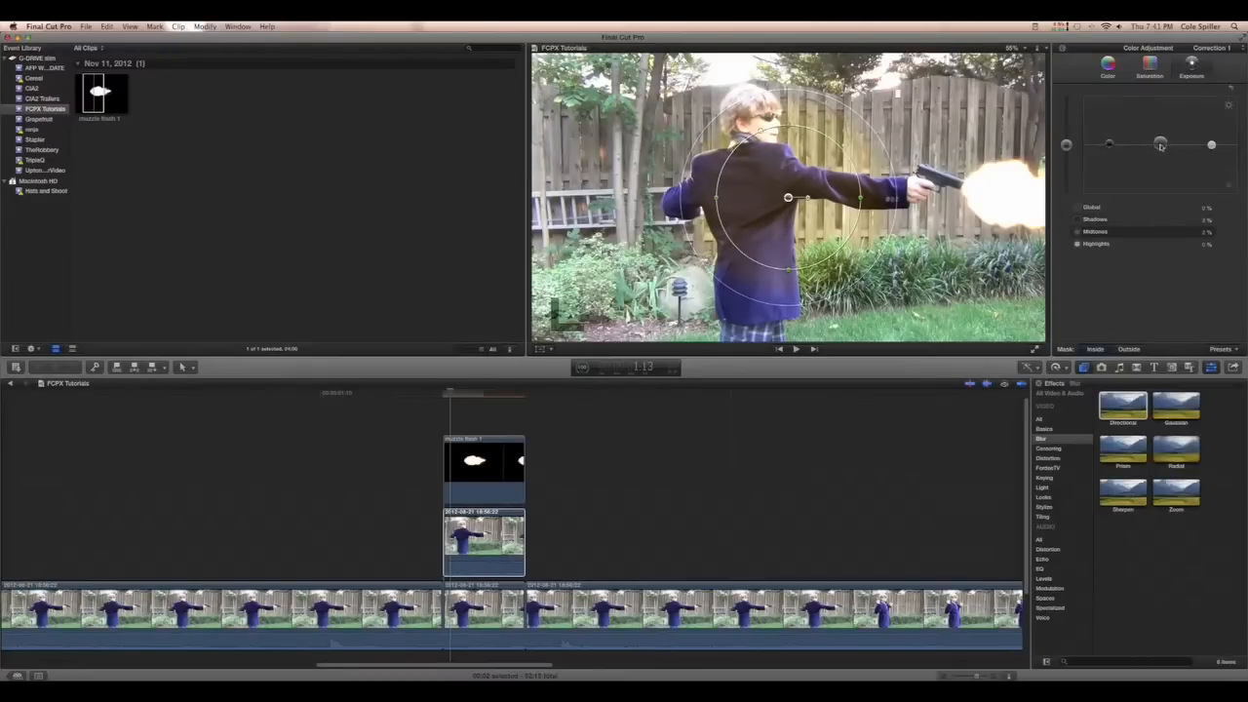
click(1211, 146)
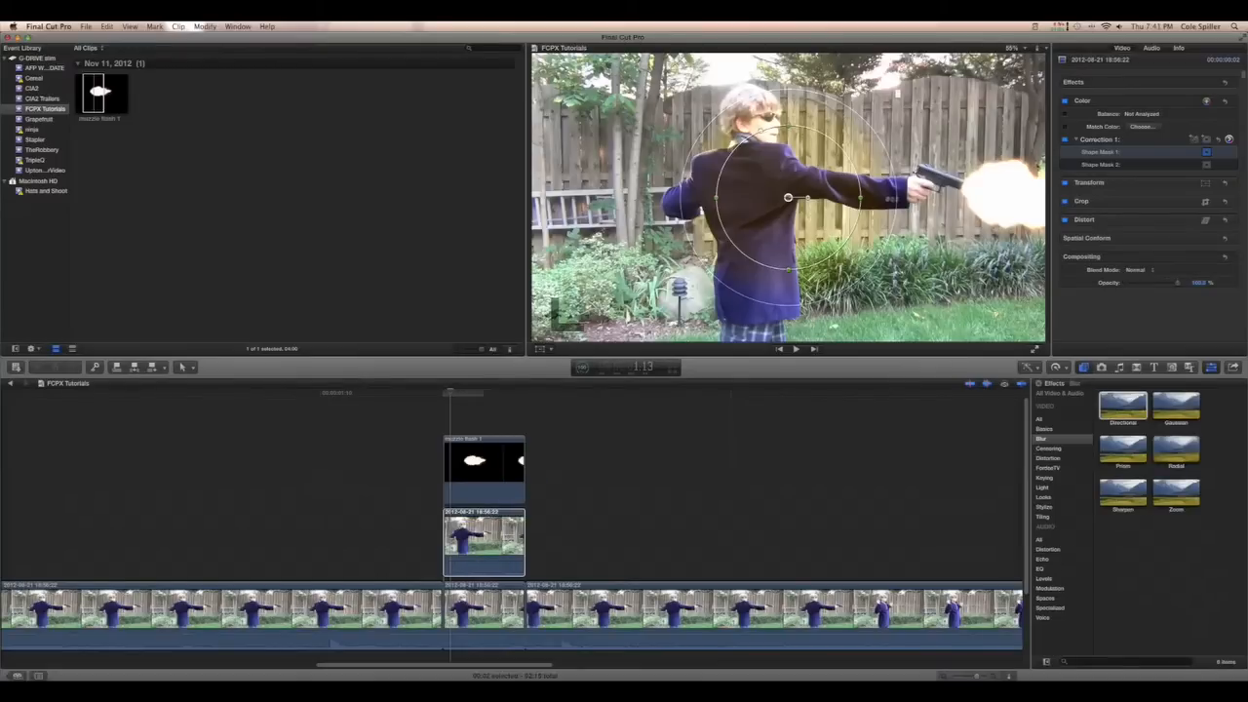
Reshape Shape Mask 1 into a flat ellipse along the outstretched arm, and compare the shot with Correction 1 off and on
drag(791, 130, 859, 210)
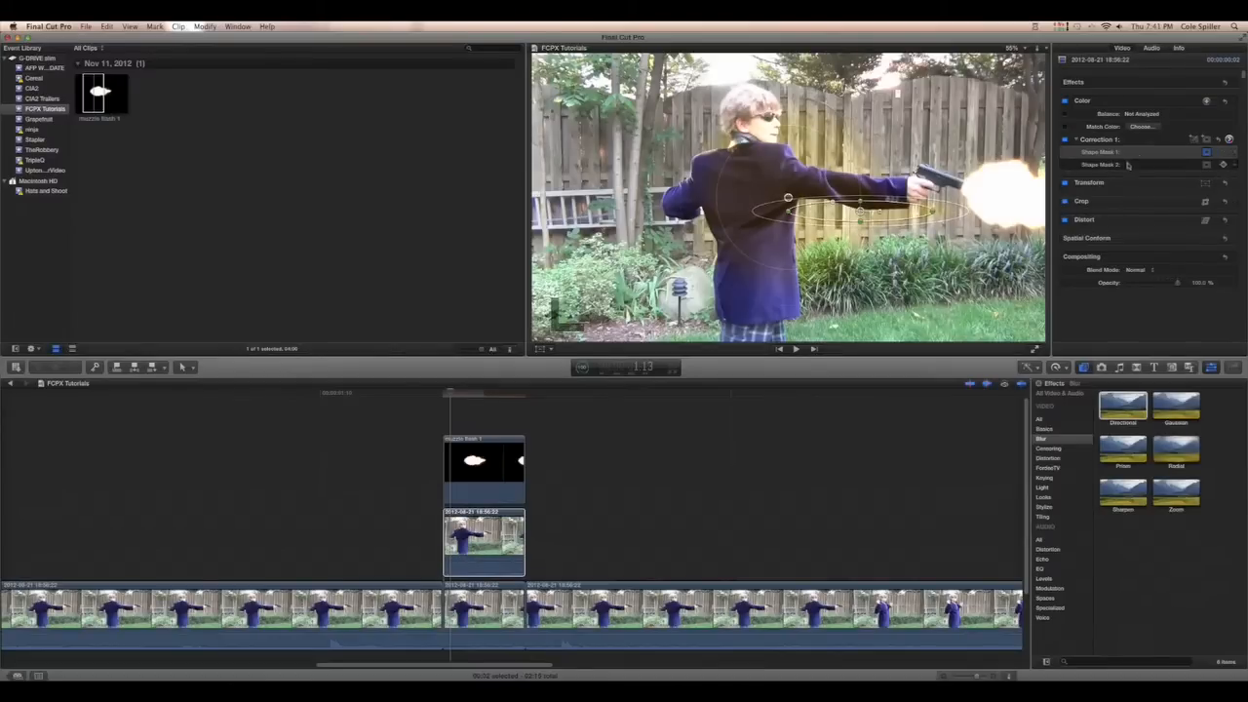
click(1207, 165)
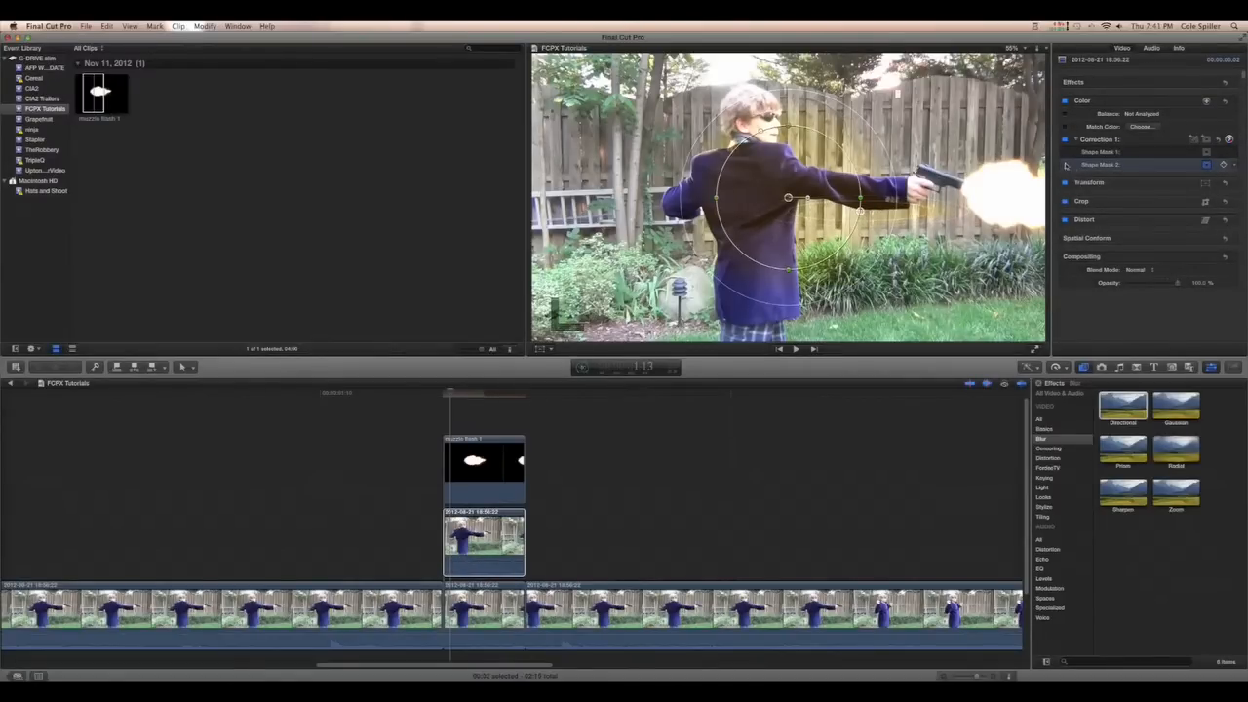
click(1066, 144)
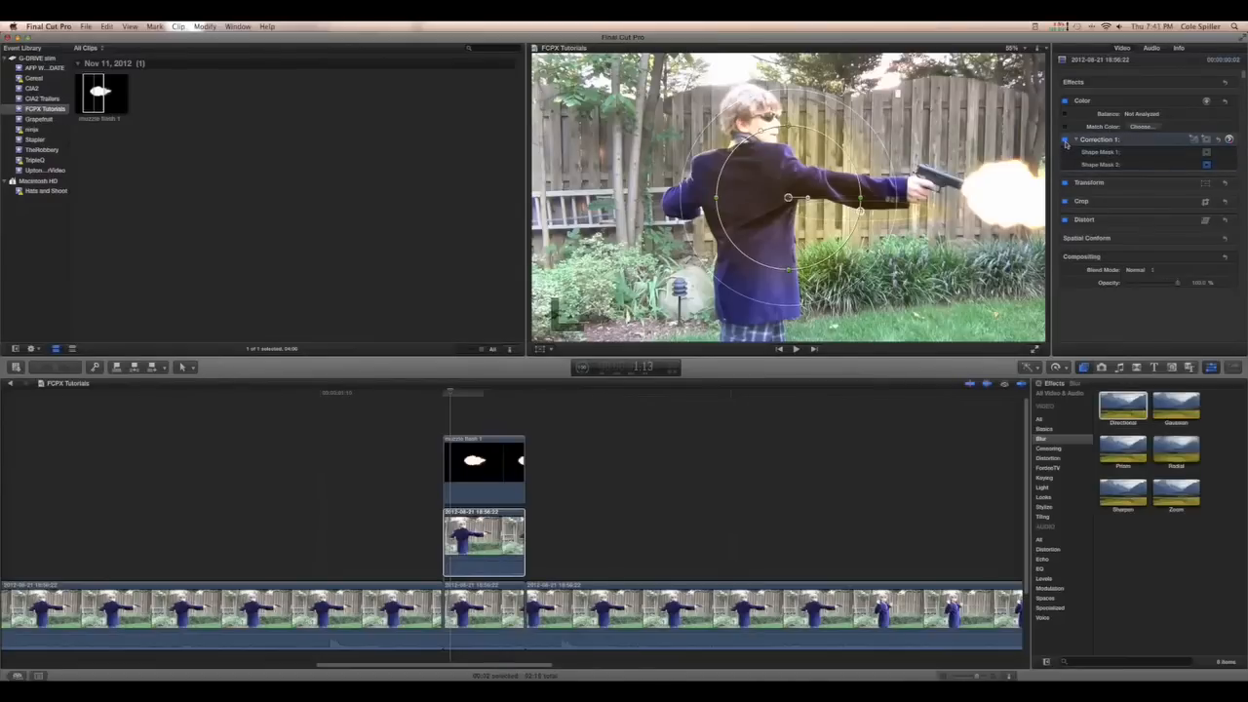
click(1066, 142)
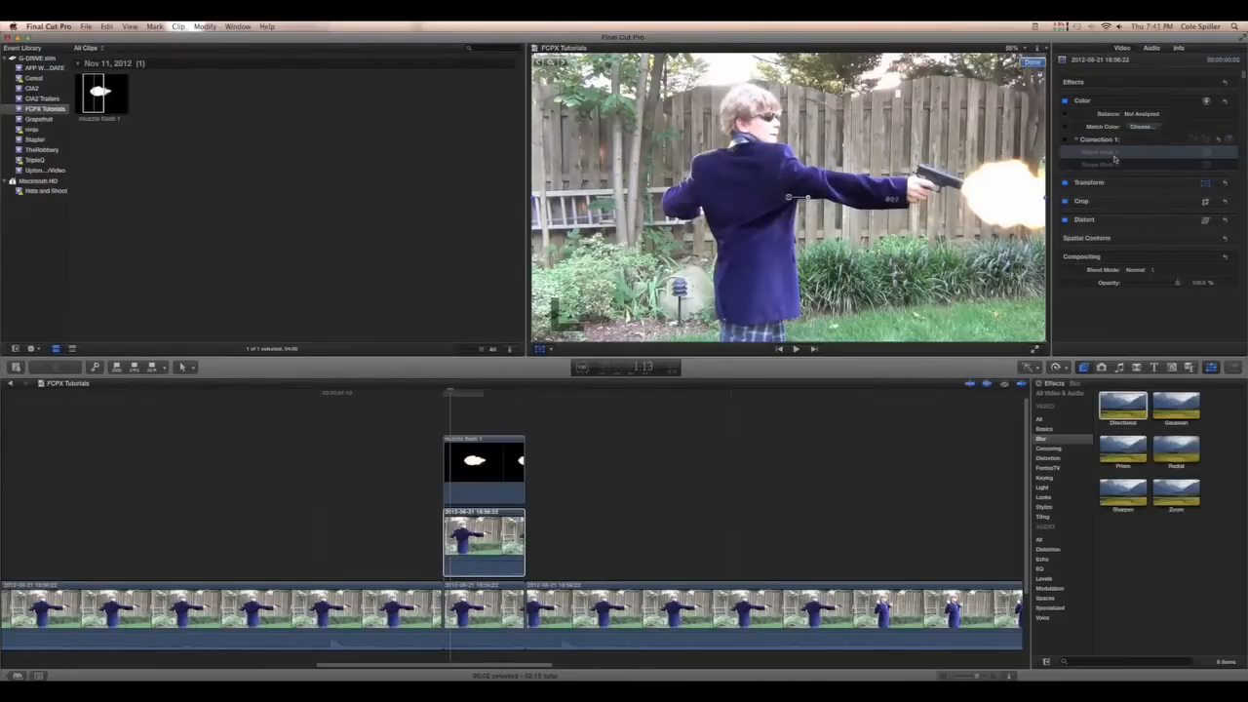
click(1066, 142)
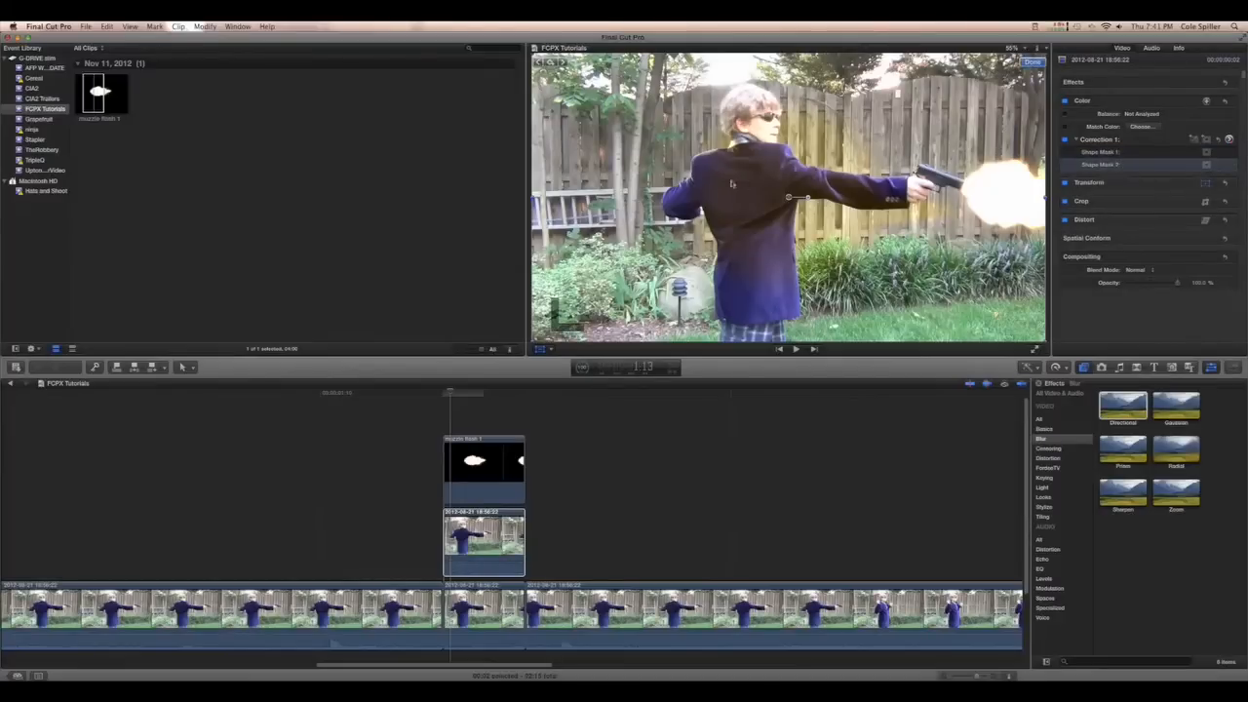
Reshape Shape Mask 2 into a tall, narrow ellipse over the lower torso of the jacket
mouse_move(788, 199)
mouse_down()
mouse_move(772, 199)
mouse_move(790, 200)
mouse_up()
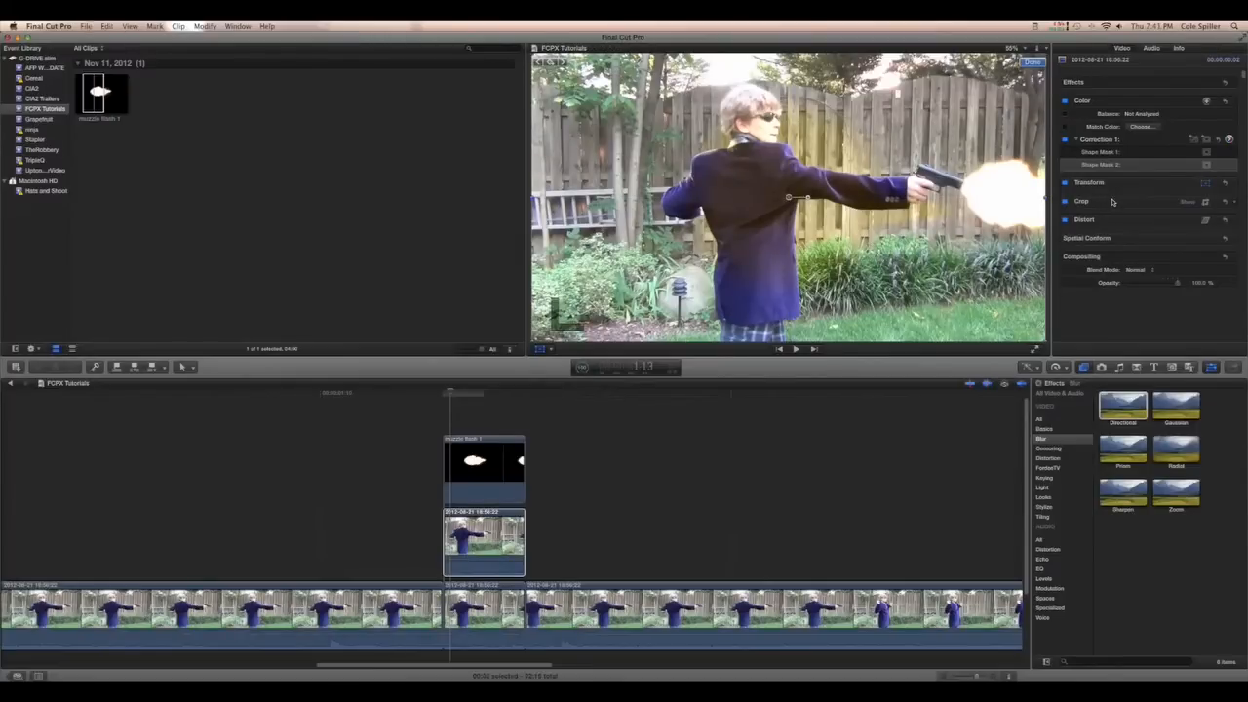
click(1207, 165)
drag(772, 191, 728, 191)
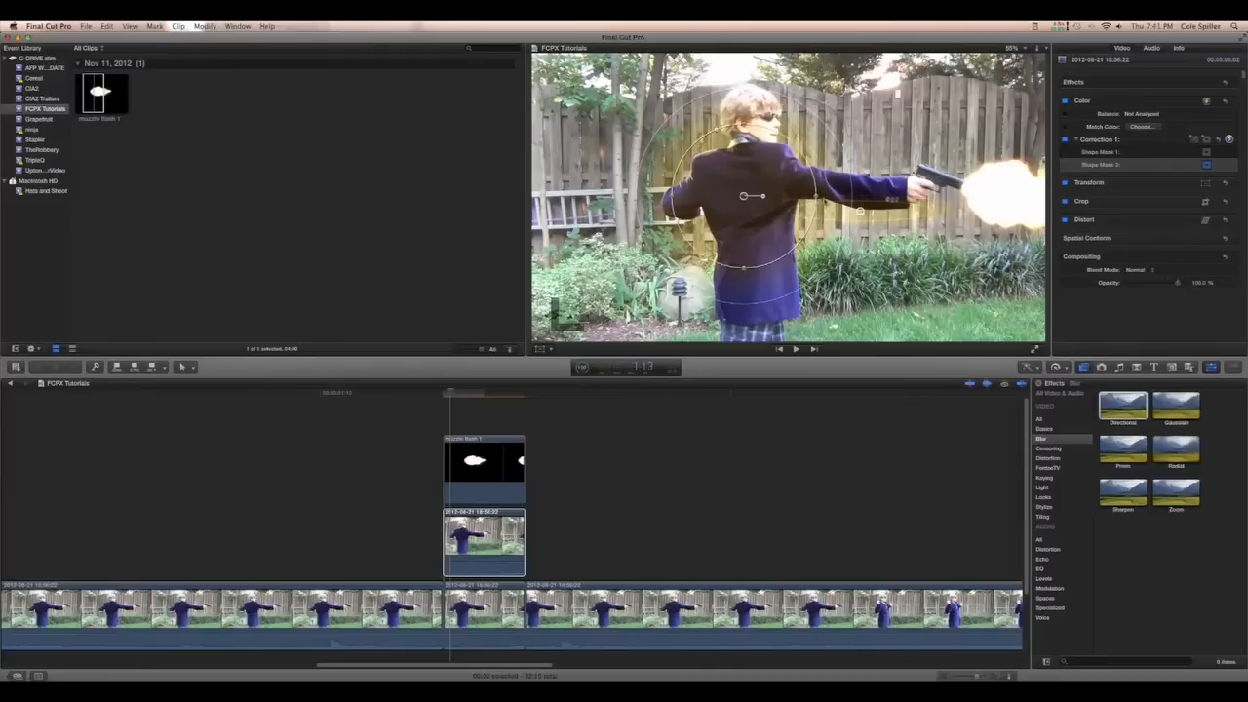
drag(817, 193, 783, 241)
drag(776, 160, 774, 184)
drag(777, 231, 770, 234)
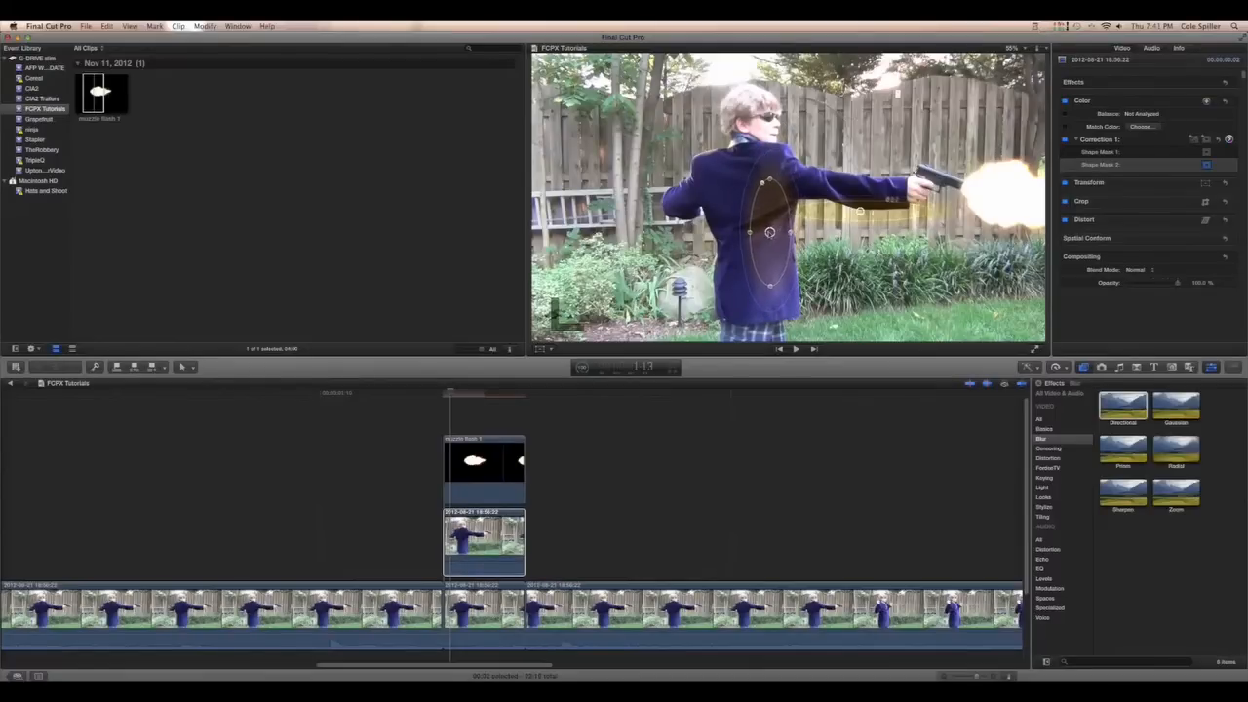
Fine-tune the torso mask's position and softness, and move Shape Mask 1 directly over the outstretched forearm
drag(859, 211, 868, 169)
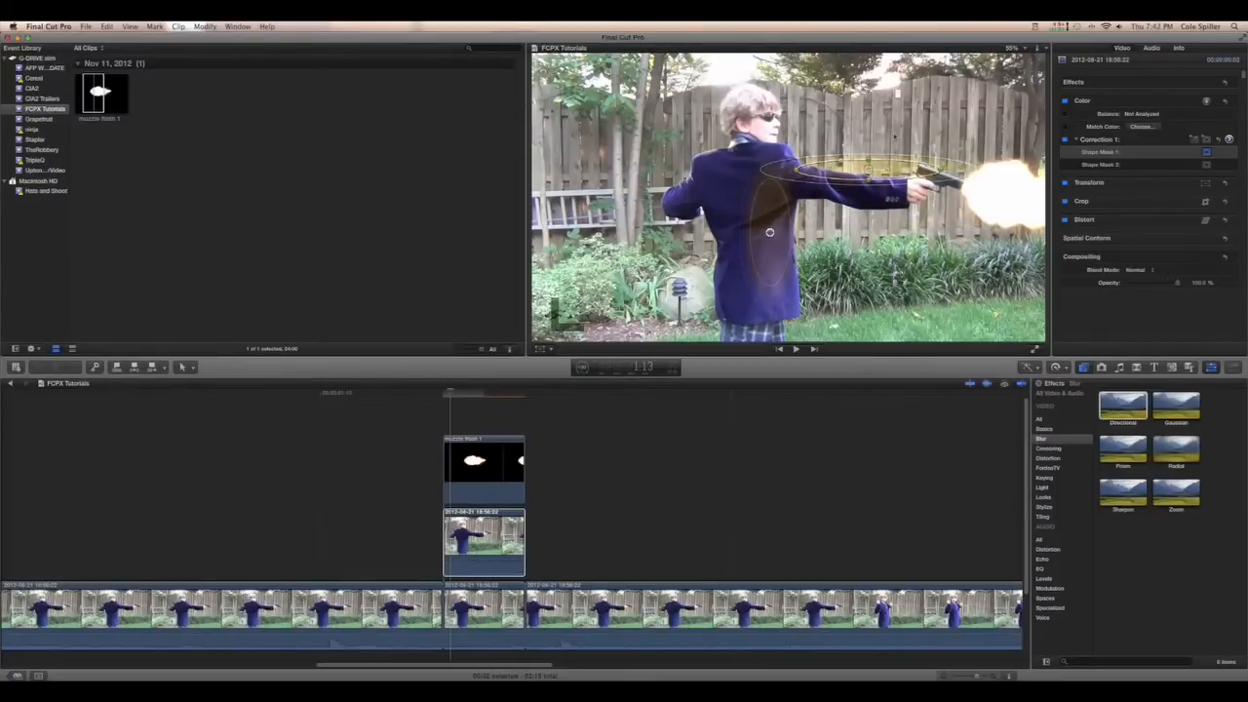
click(770, 232)
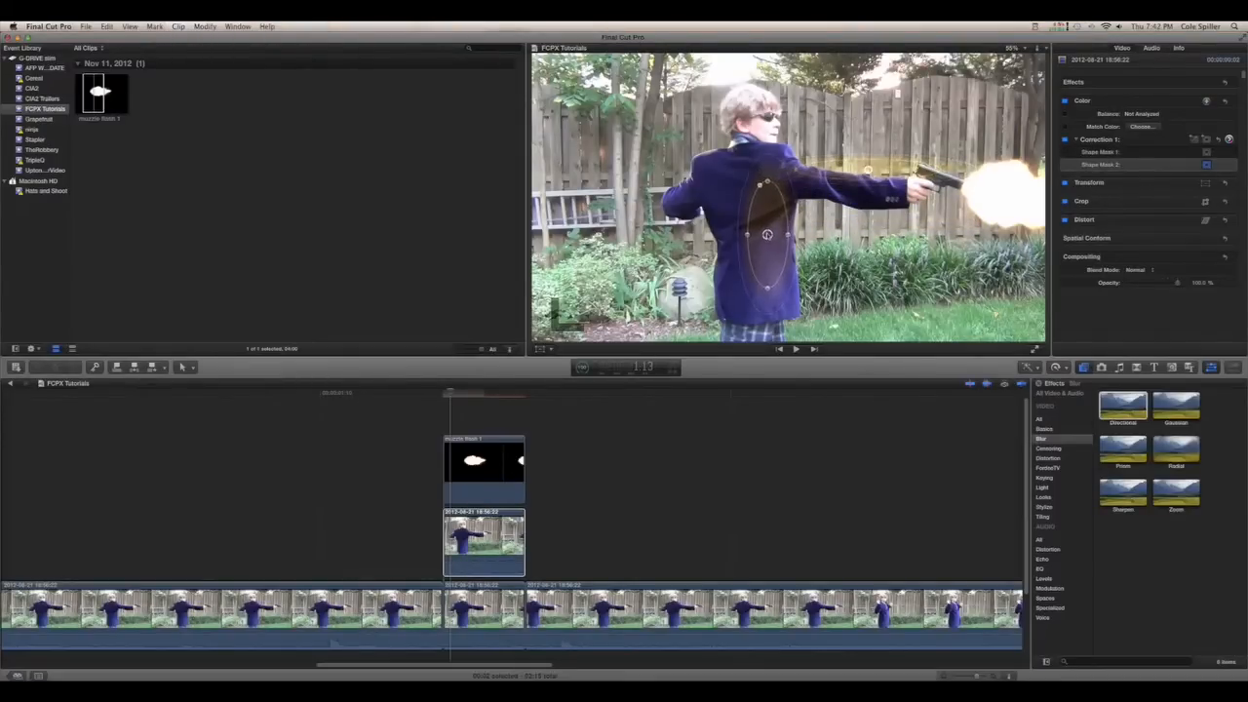
drag(816, 215, 800, 235)
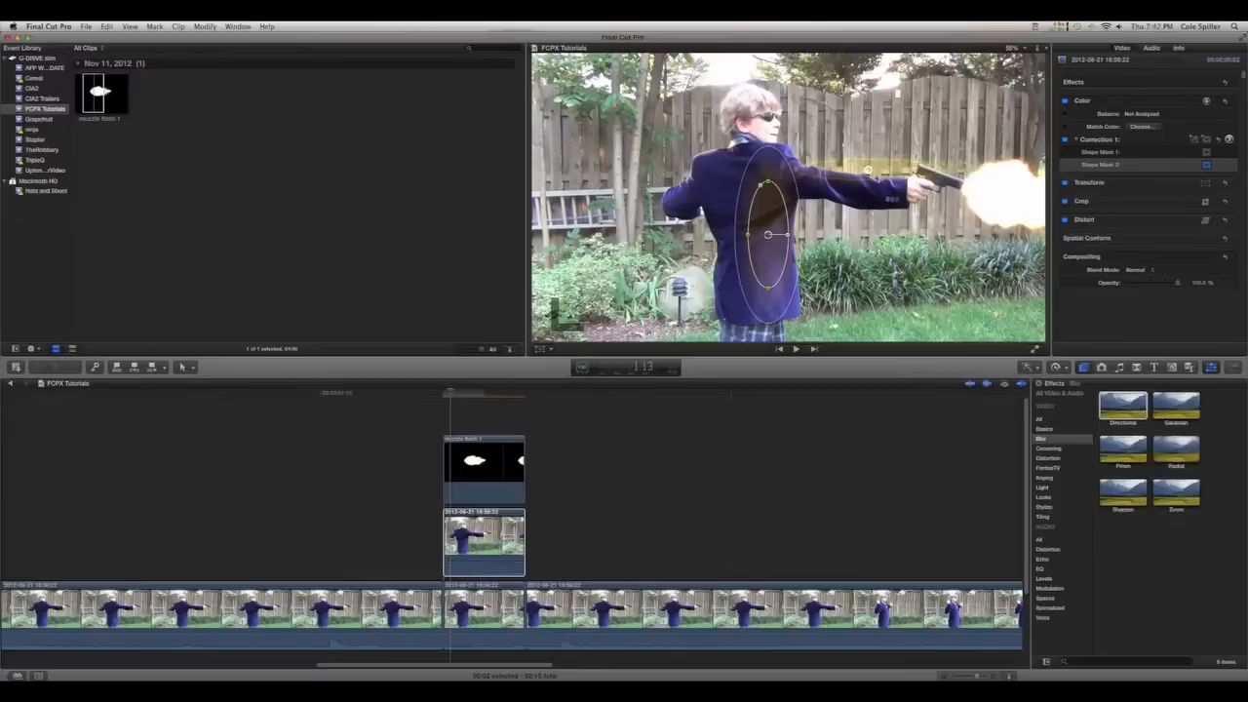
mouse_move(867, 170)
mouse_down()
mouse_move(853, 192)
mouse_move(898, 192)
mouse_move(857, 191)
mouse_up()
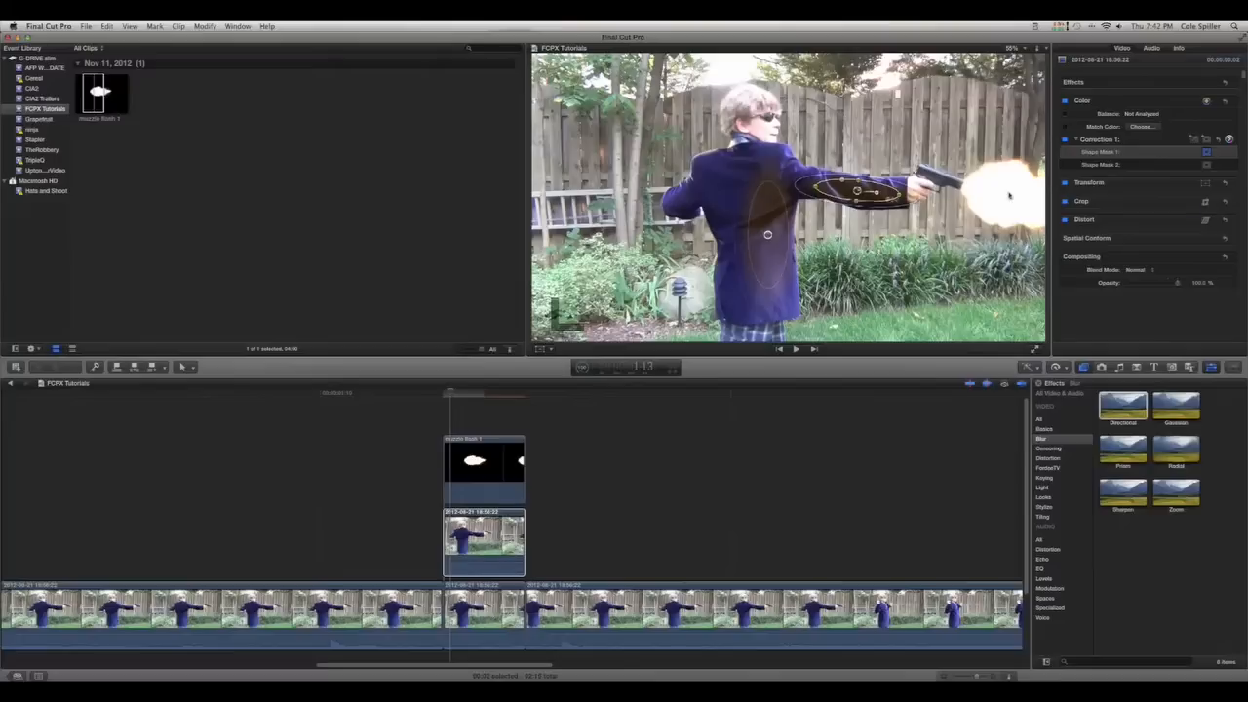
Add a third shape mask to Correction 1 and shrink it to a thin ellipse over the gun
click(1207, 139)
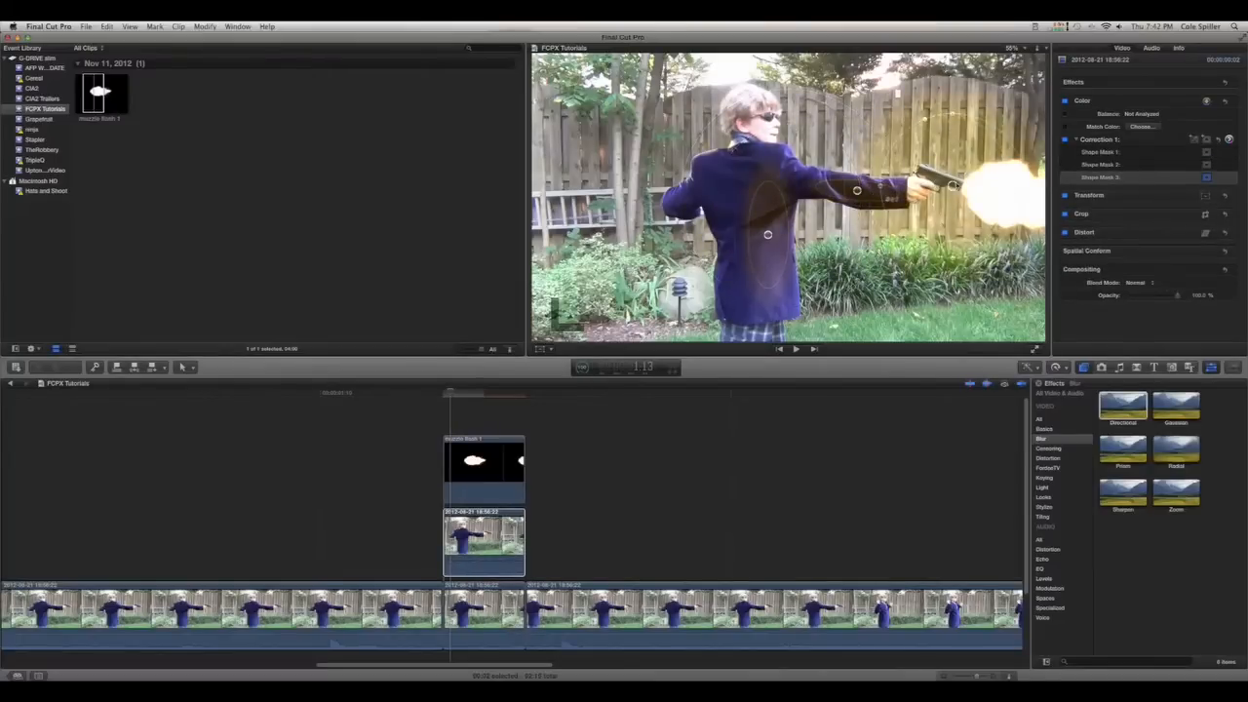
drag(949, 185, 939, 184)
drag(941, 114, 941, 178)
click(1206, 178)
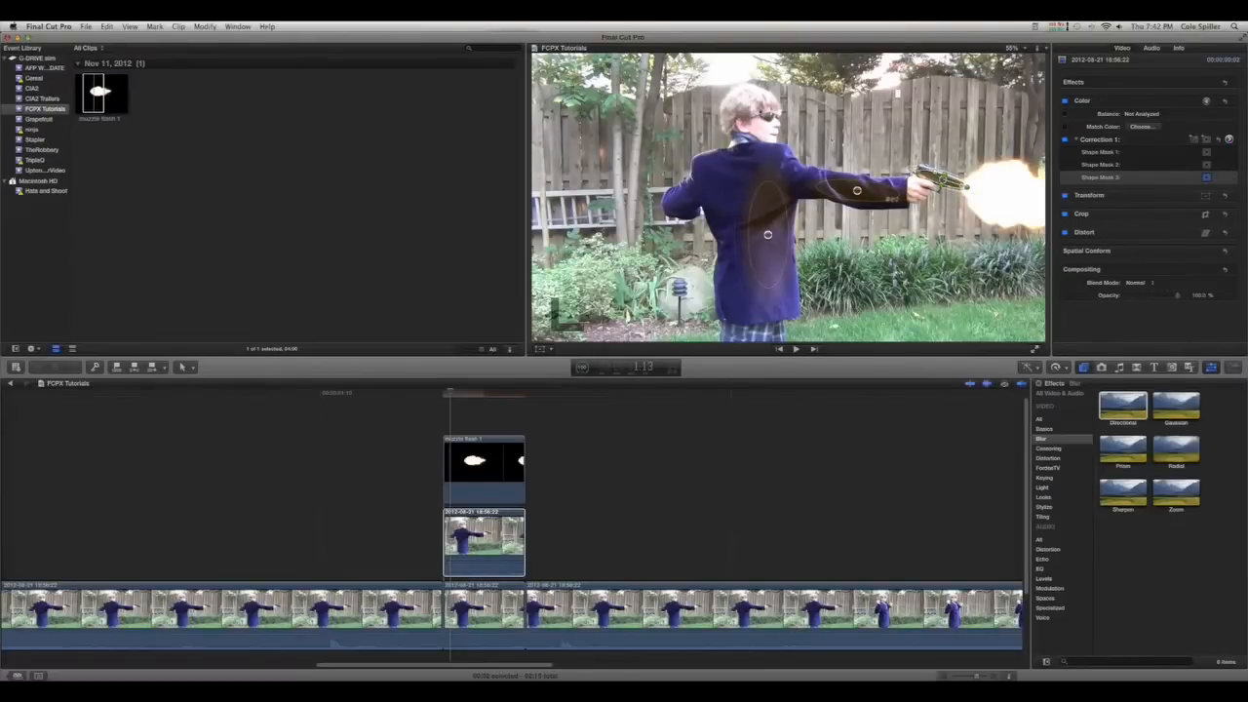
Play back the gunshot from just before the flash and return to the frame where the muzzle flash starts
click(372, 426)
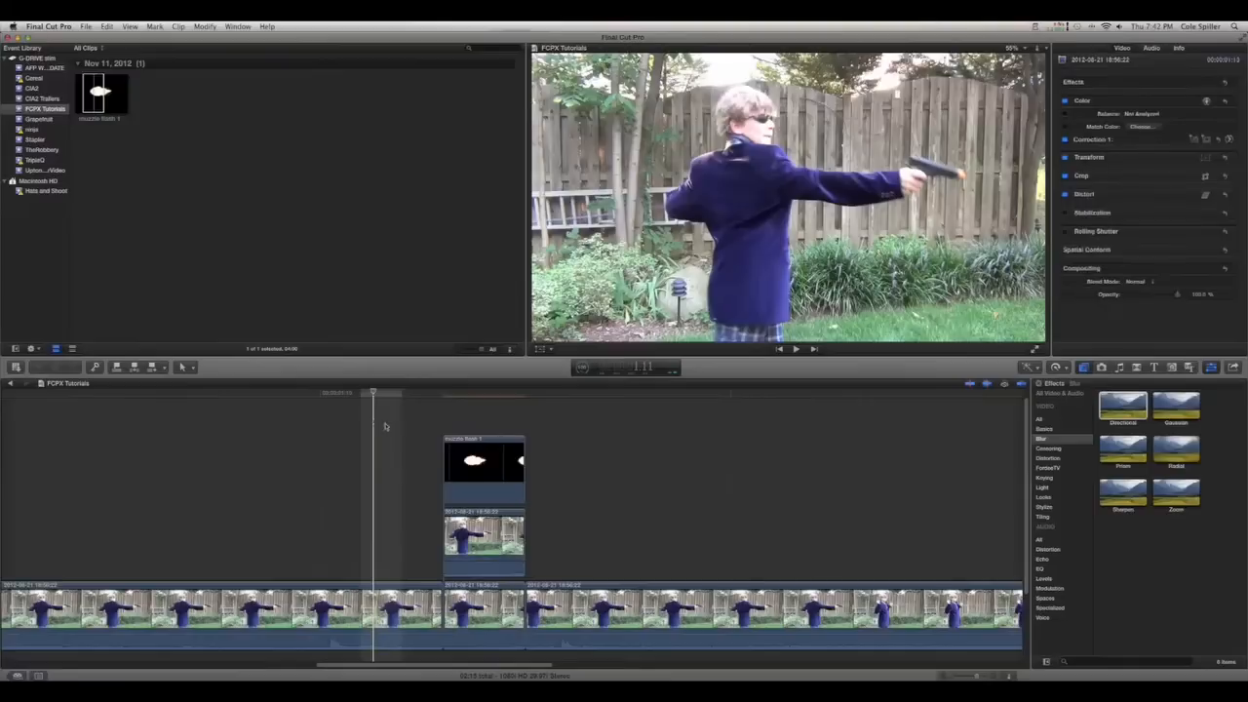
key(space)
key(space)
click(422, 413)
drag(423, 395, 450, 408)
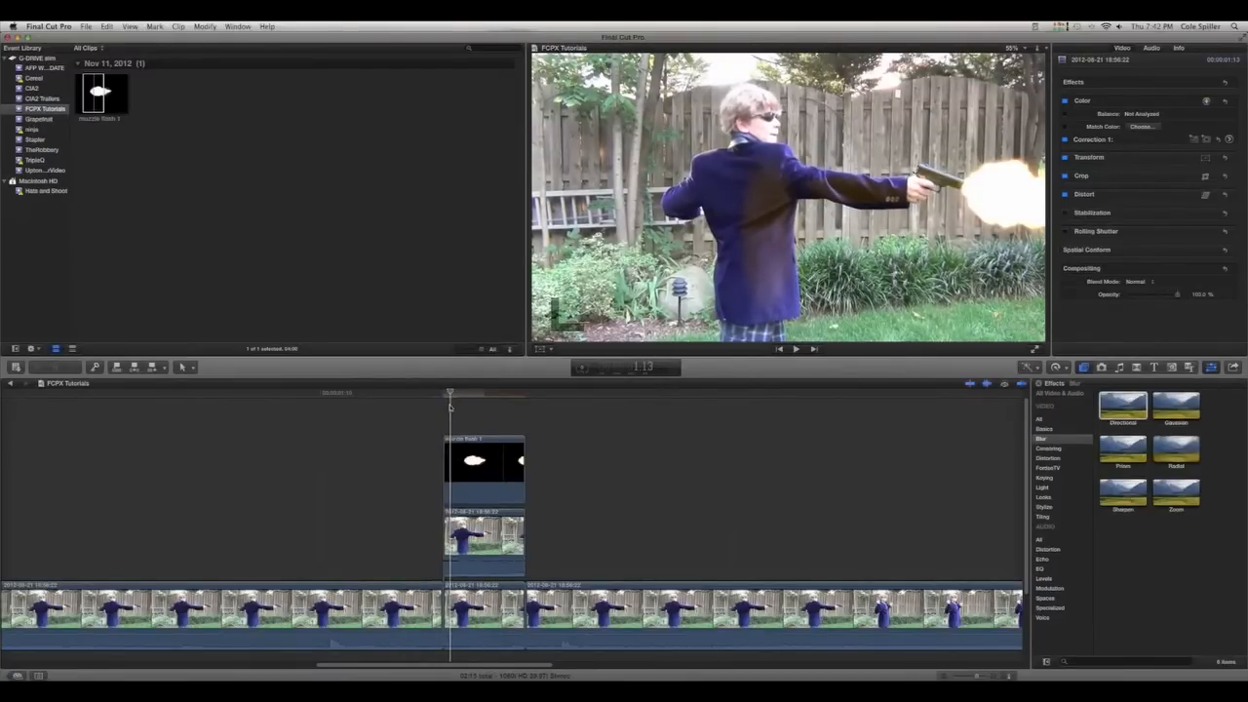
Add an opacity keyframe at 100% to the duplicated segment at the flash's start, and move to the segment's second frame
mouse_move(1175, 259)
mouse_down()
mouse_move(1135, 259)
mouse_move(1181, 259)
mouse_up()
click(451, 546)
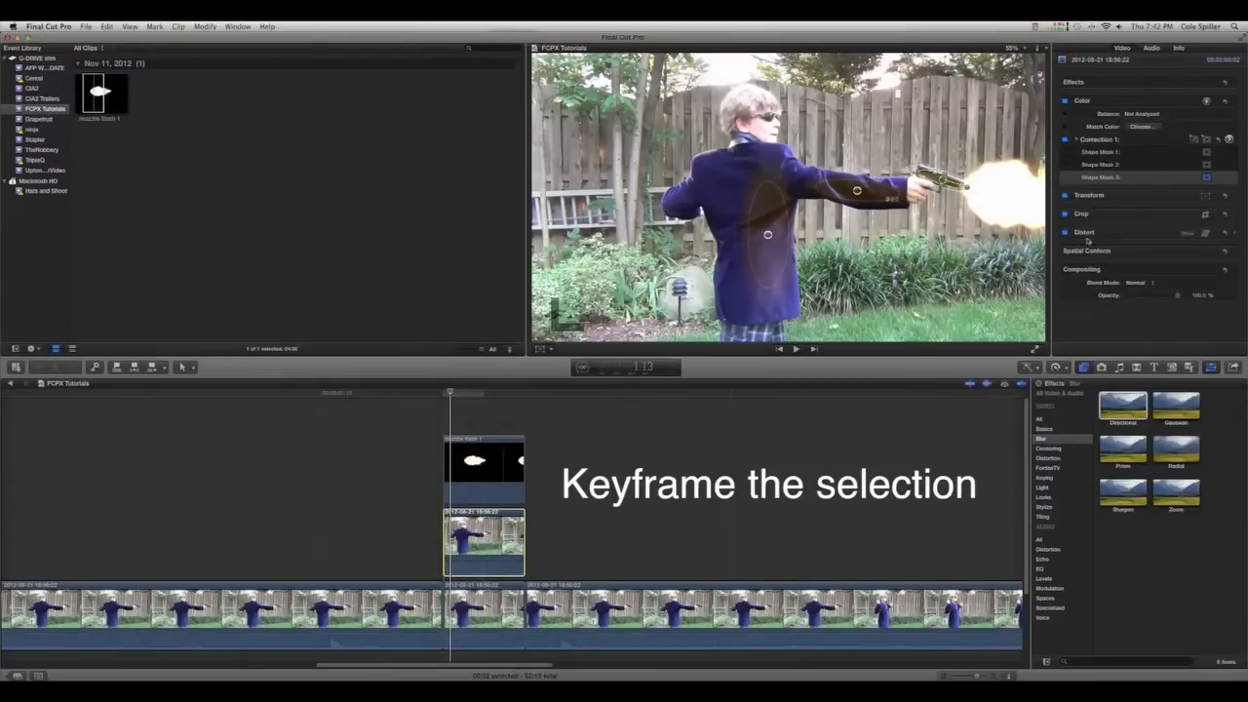
click(1178, 296)
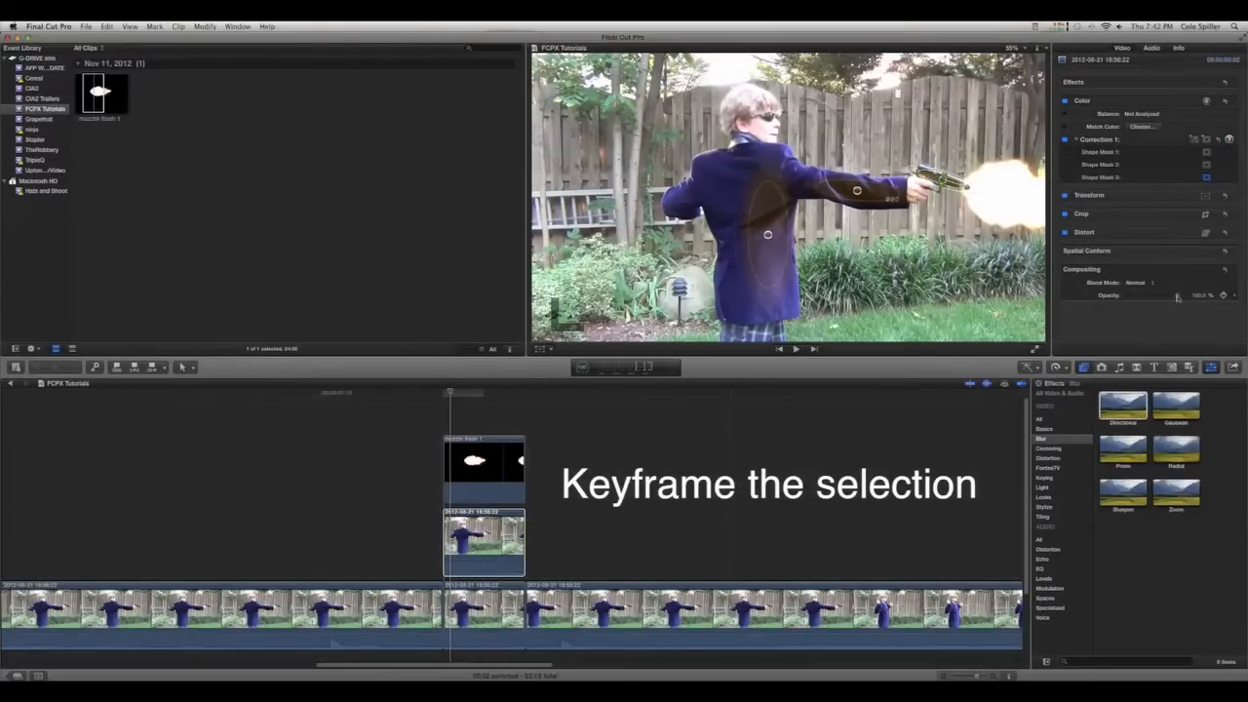
drag(1137, 298, 1211, 297)
click(1223, 296)
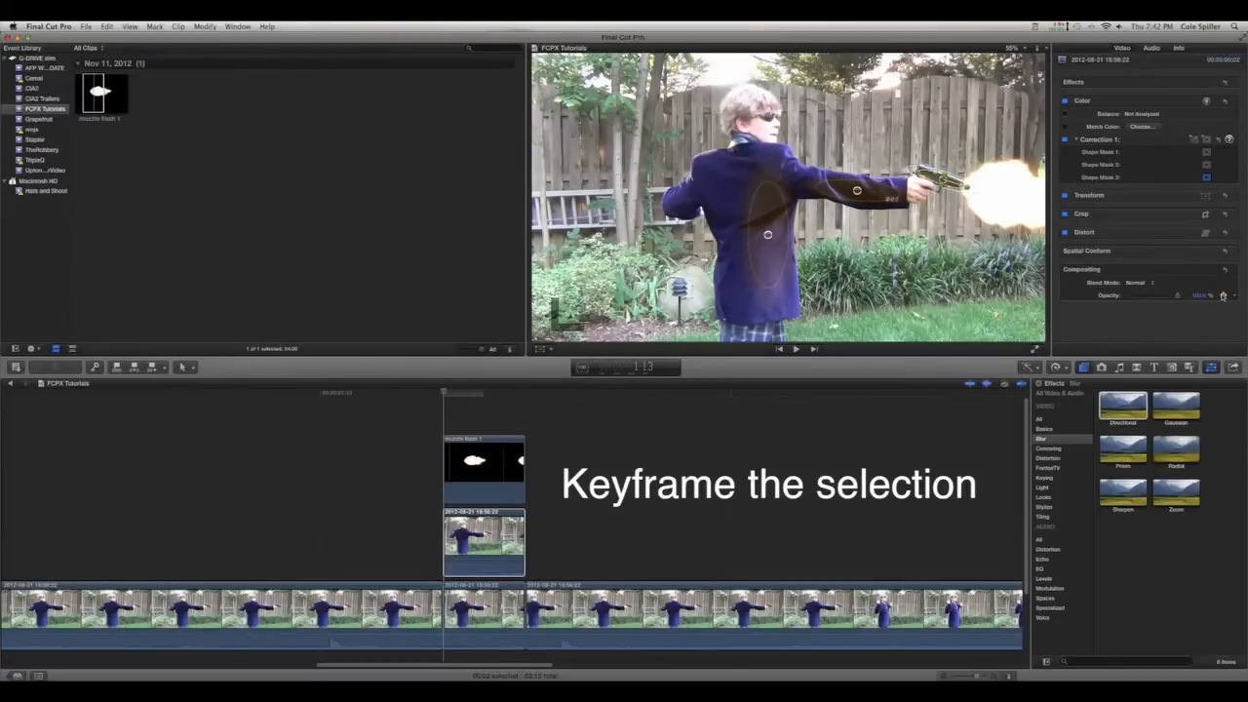
drag(450, 394, 512, 398)
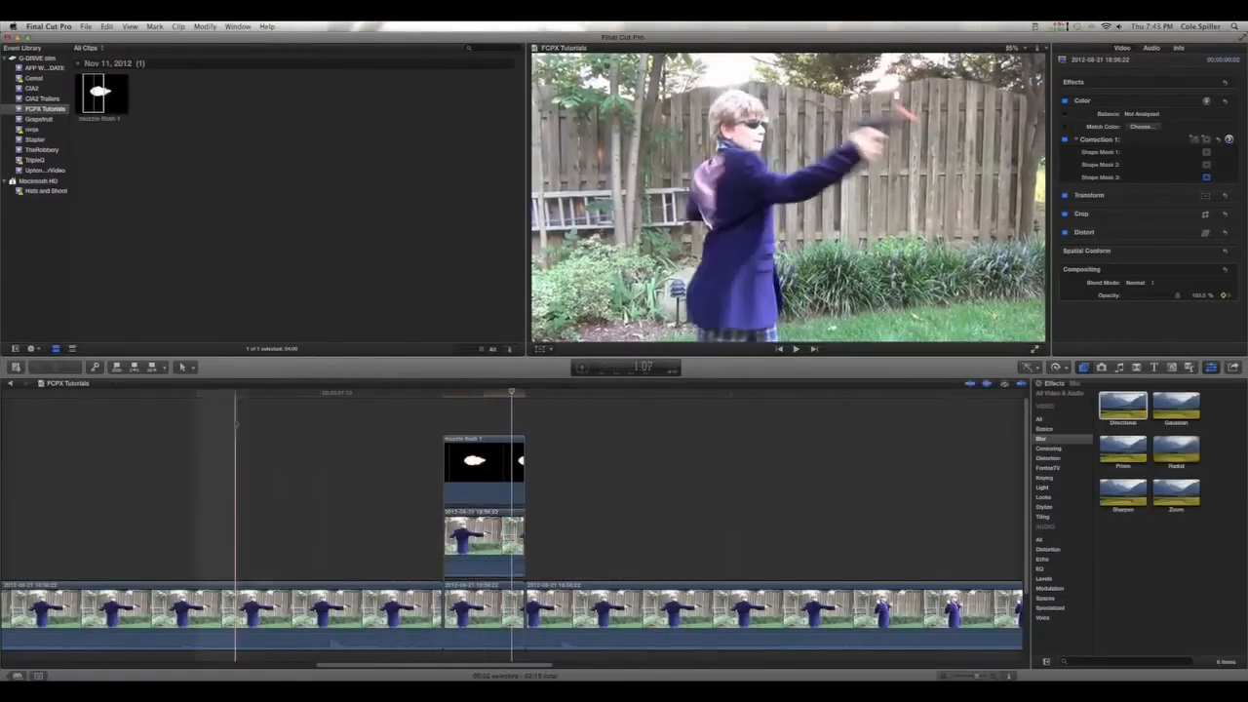
Play back the shot with its glow from before the gunshot and review the surrounding timeline
click(235, 422)
key(space)
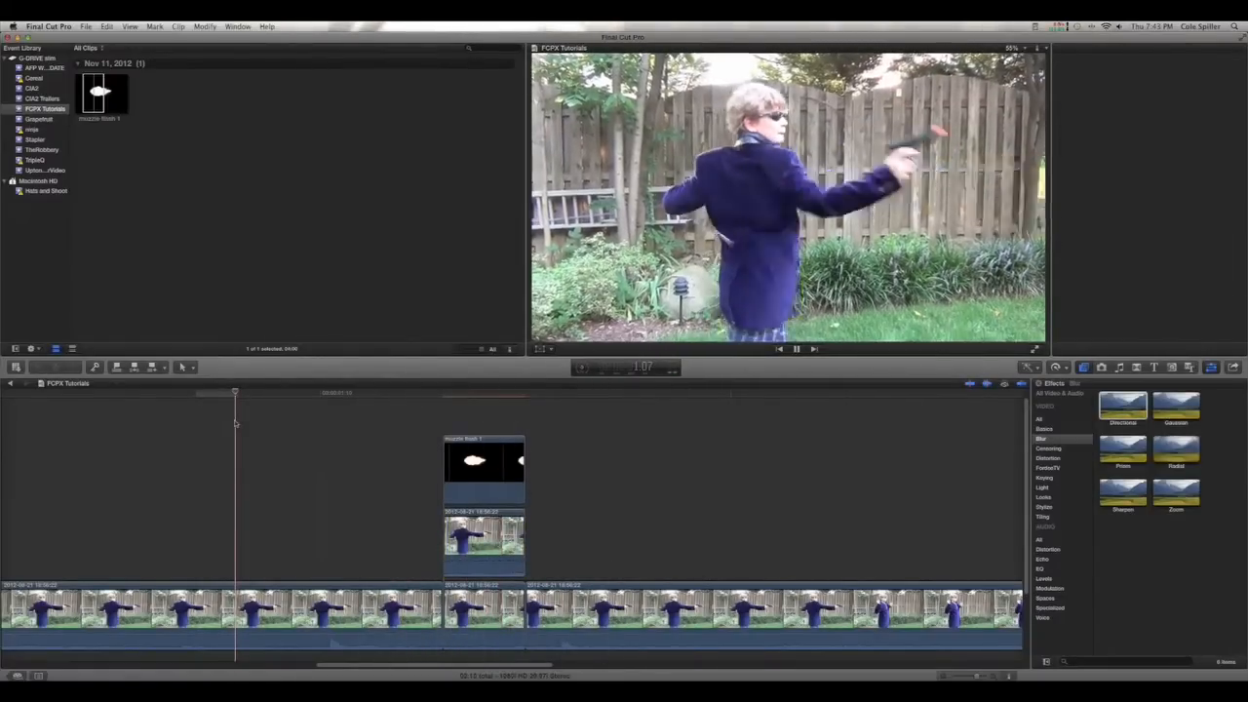
drag(644, 665, 488, 664)
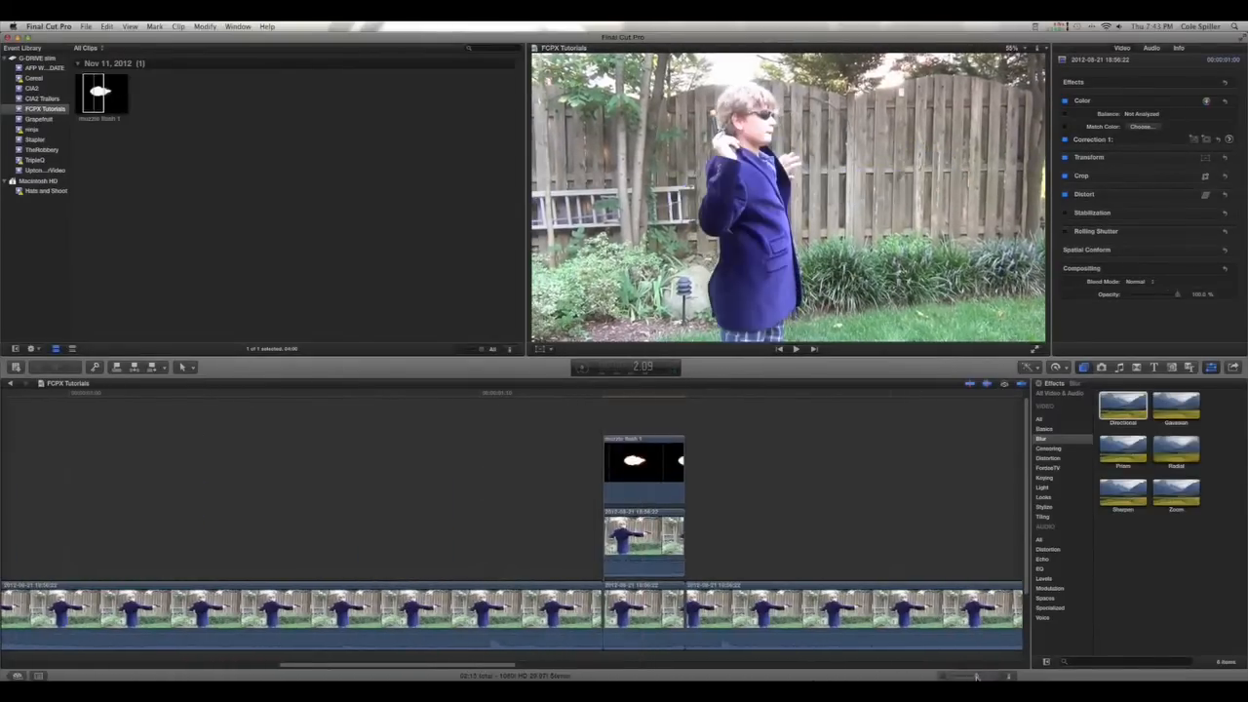
key(super+minus)
drag(460, 669, 340, 669)
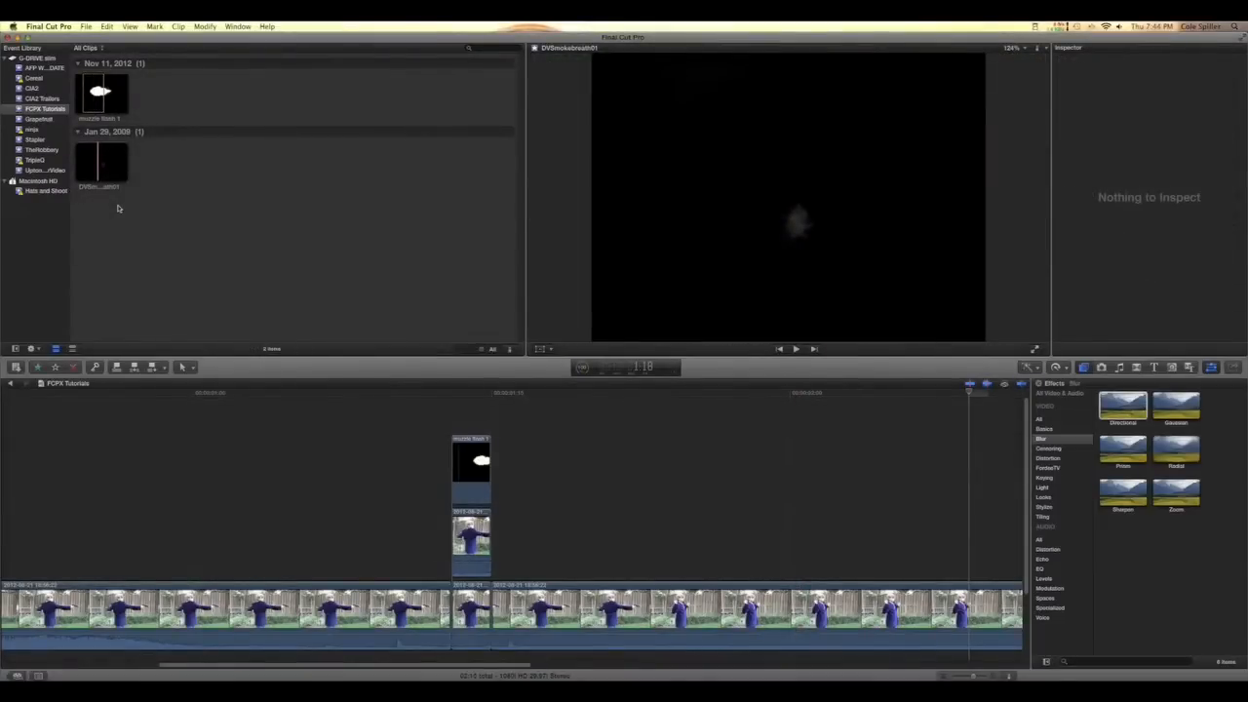
Preview the DVSmokebreath01 clip and place it above the main footage, just after the gunshot
click(93, 163)
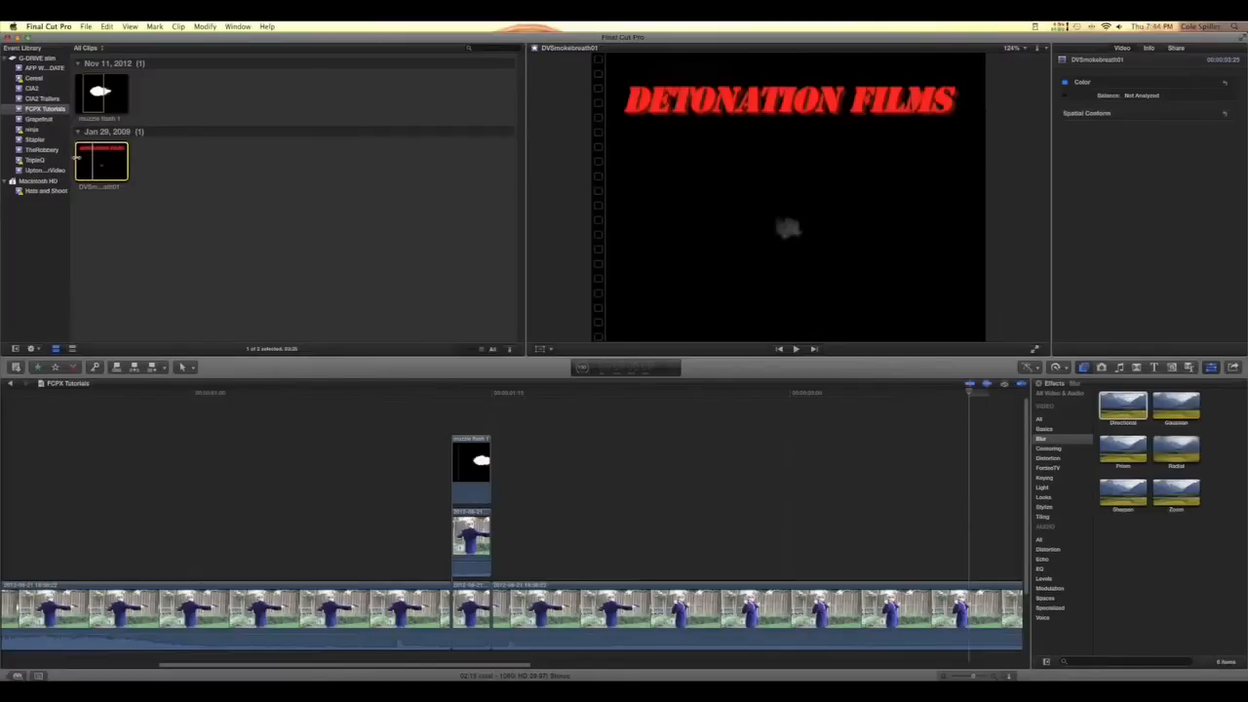
key(space)
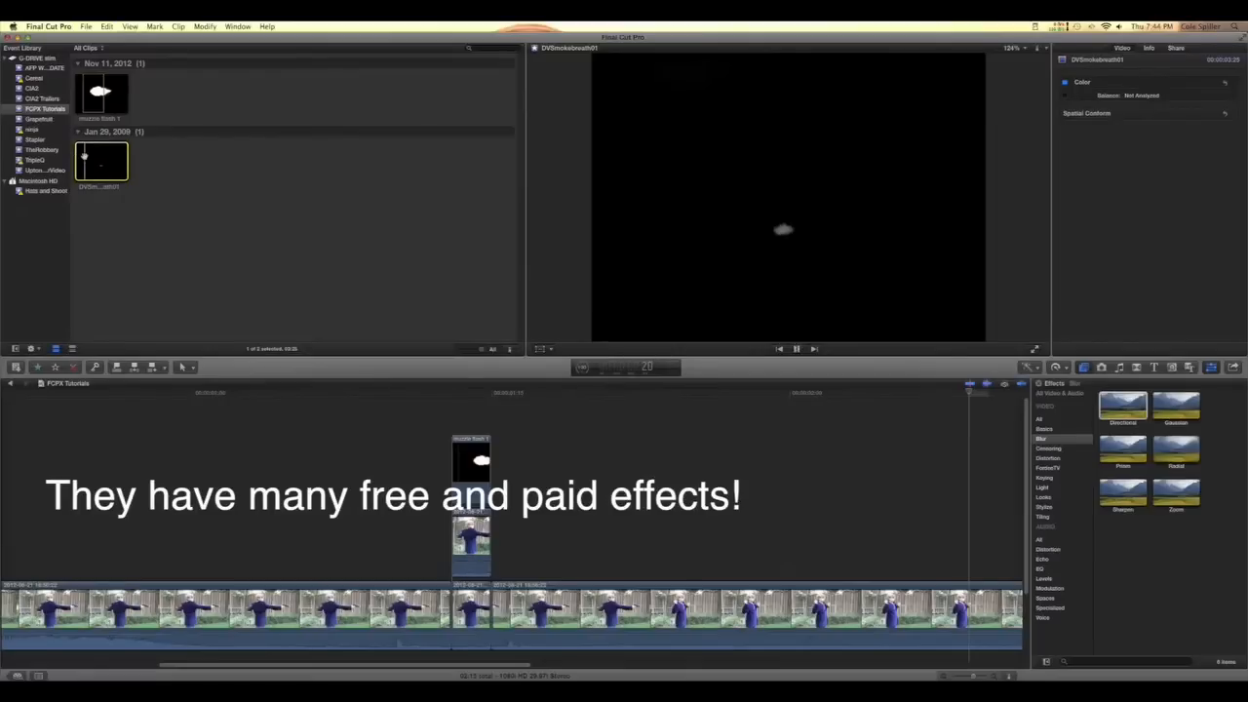
drag(101, 152, 542, 499)
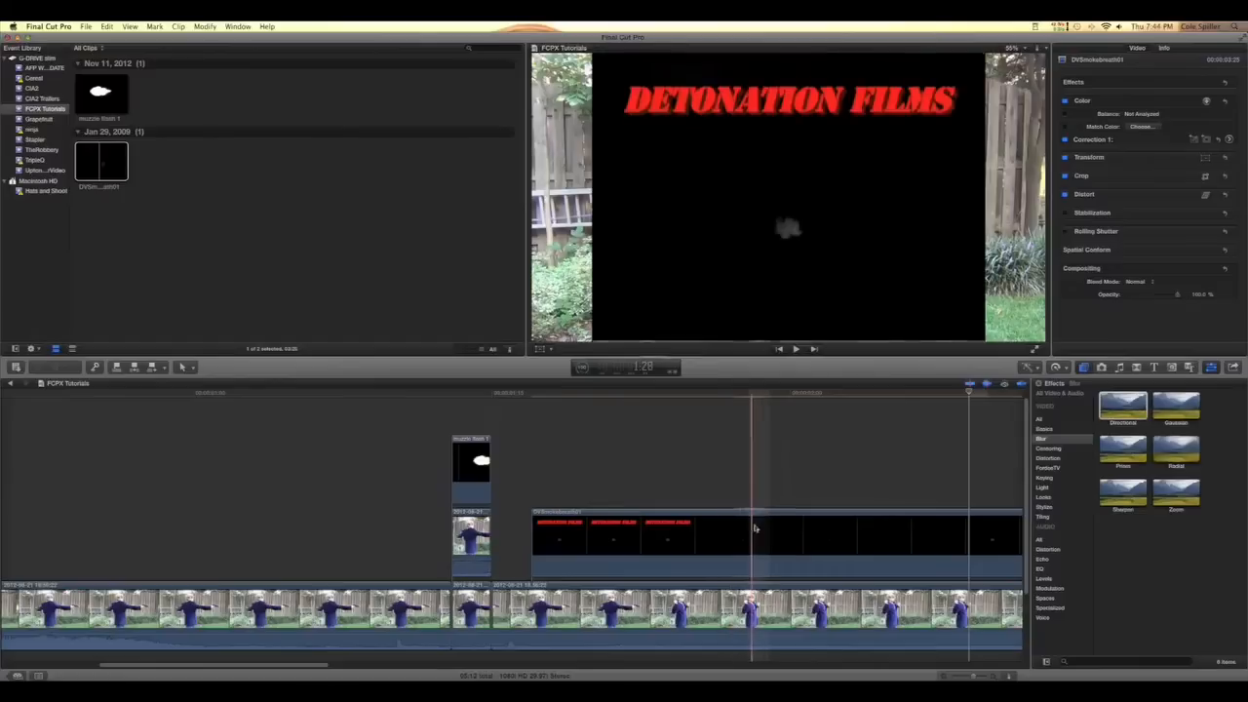
Cut off the smoke clip's opening Detonation Films logo part and stack the remainder above the muzzle flash, starting with it
key(super+b)
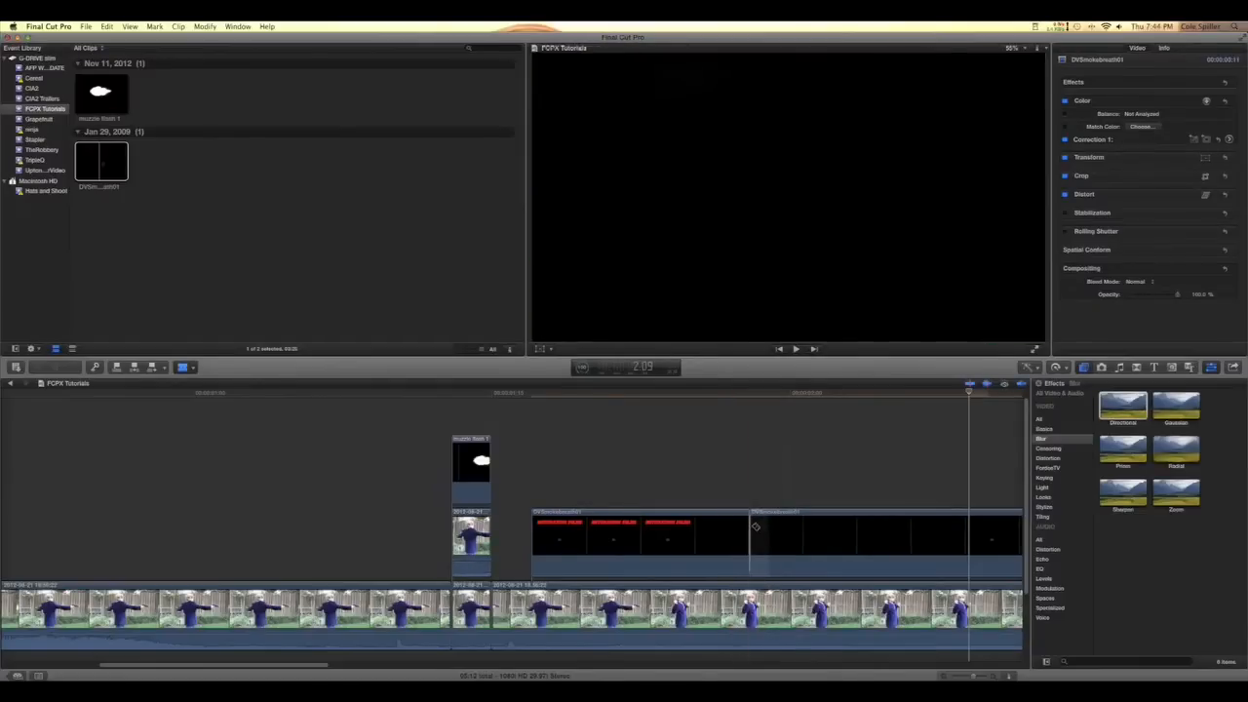
click(688, 539)
key(Delete)
drag(804, 537, 522, 421)
Split the smoke clip at the end of the main footage and delete the excess part
drag(973, 676, 968, 677)
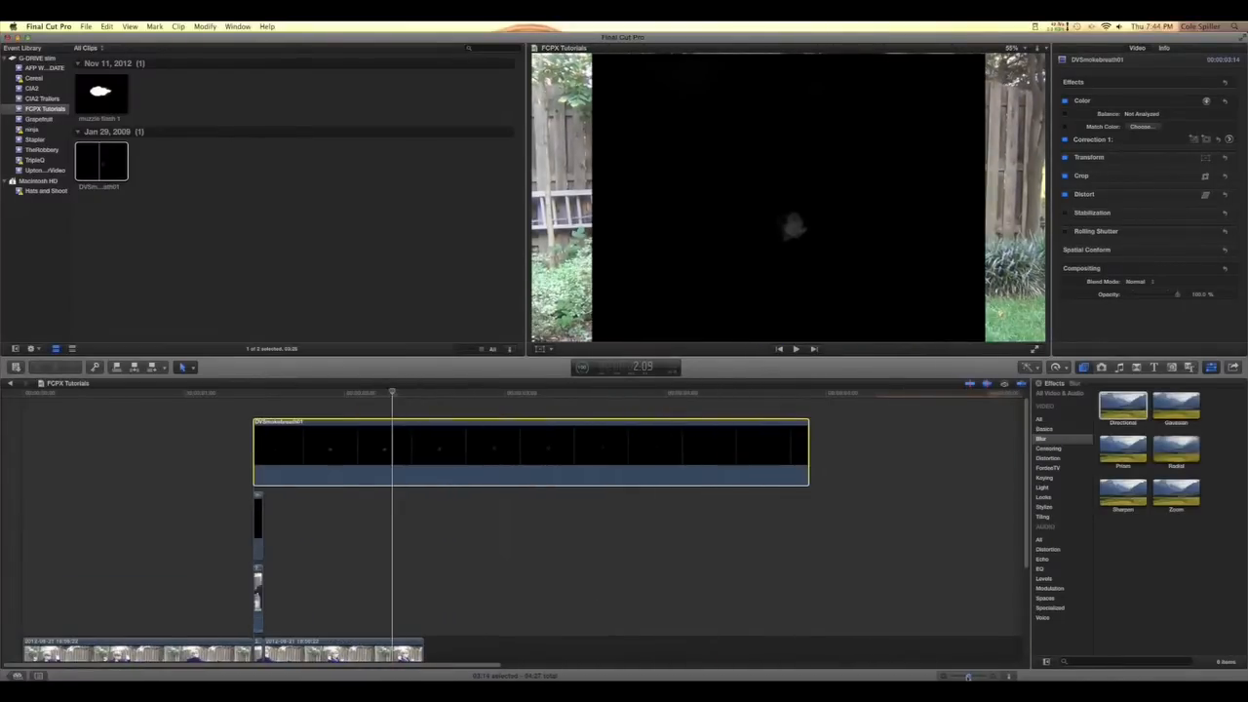
key(b)
click(429, 465)
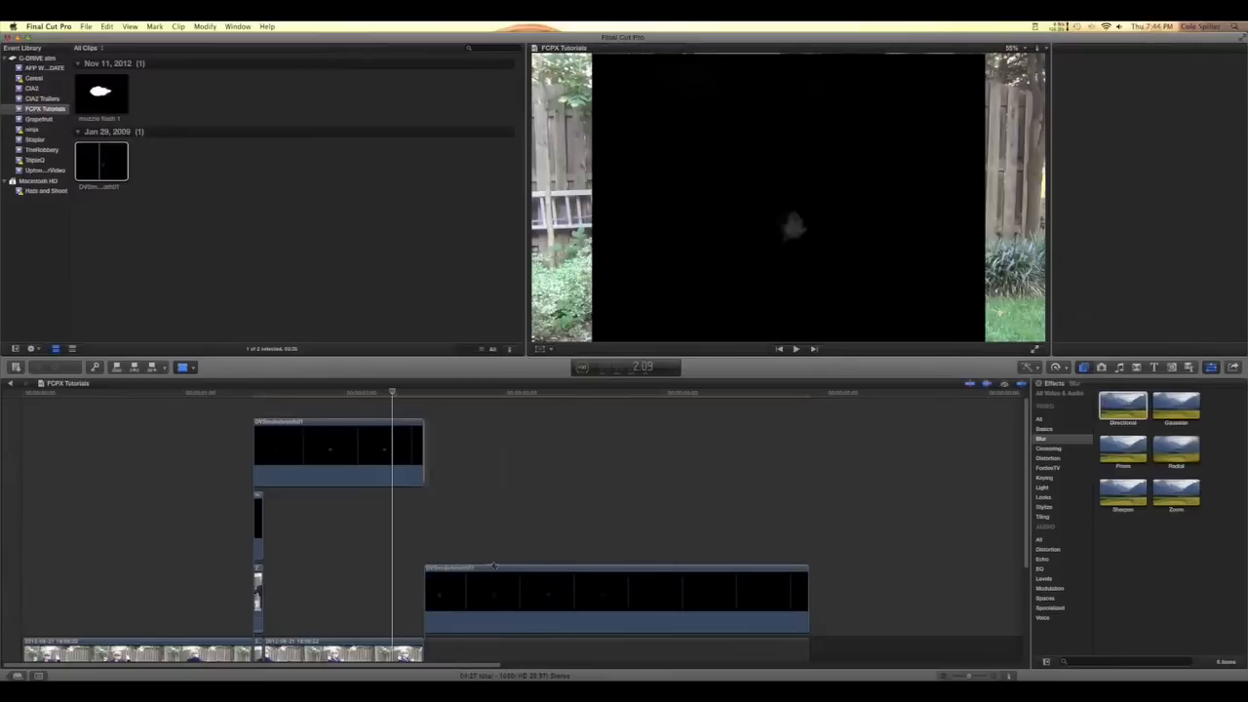
key(a)
click(488, 599)
key(Delete)
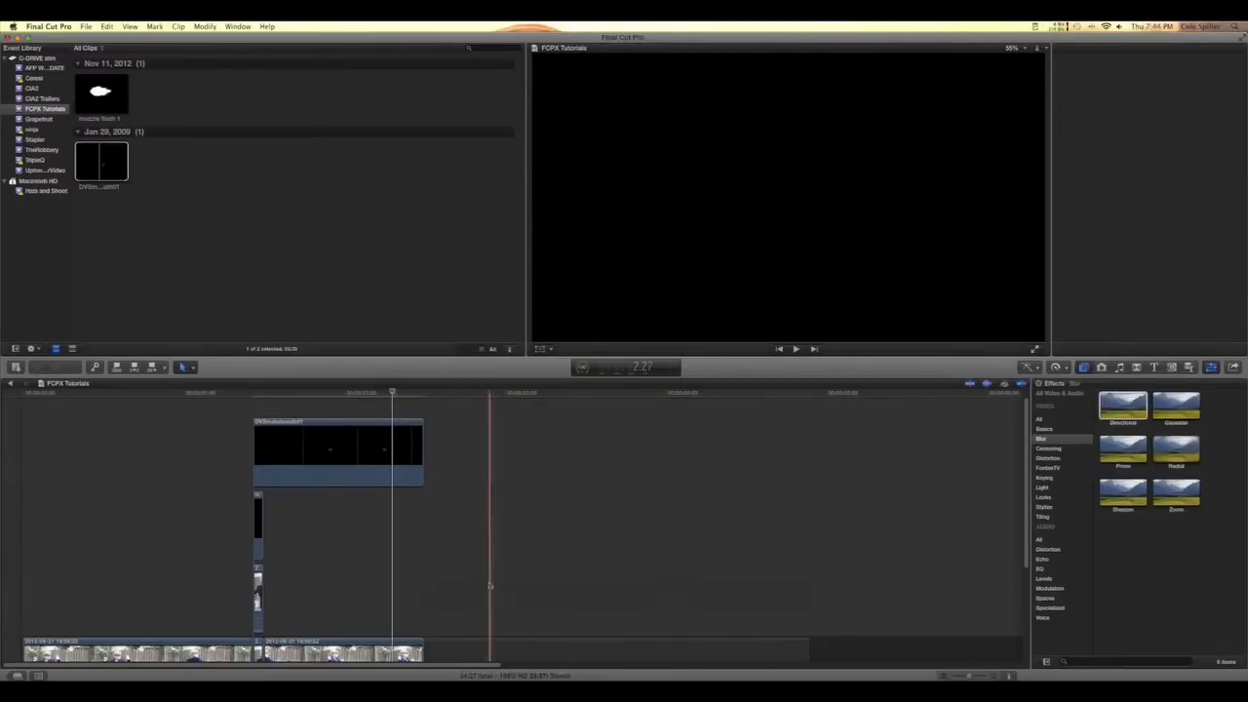
Set the smoke clip's blend mode to Screen
click(342, 444)
click(1139, 281)
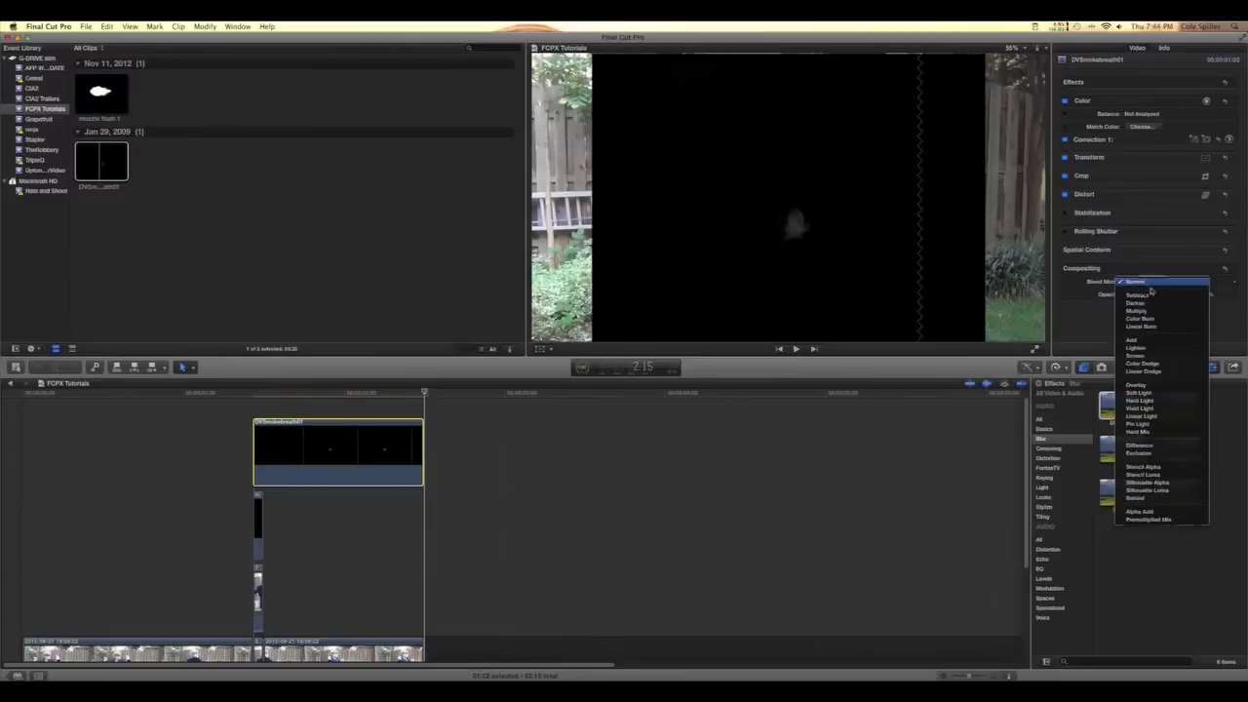
click(1131, 358)
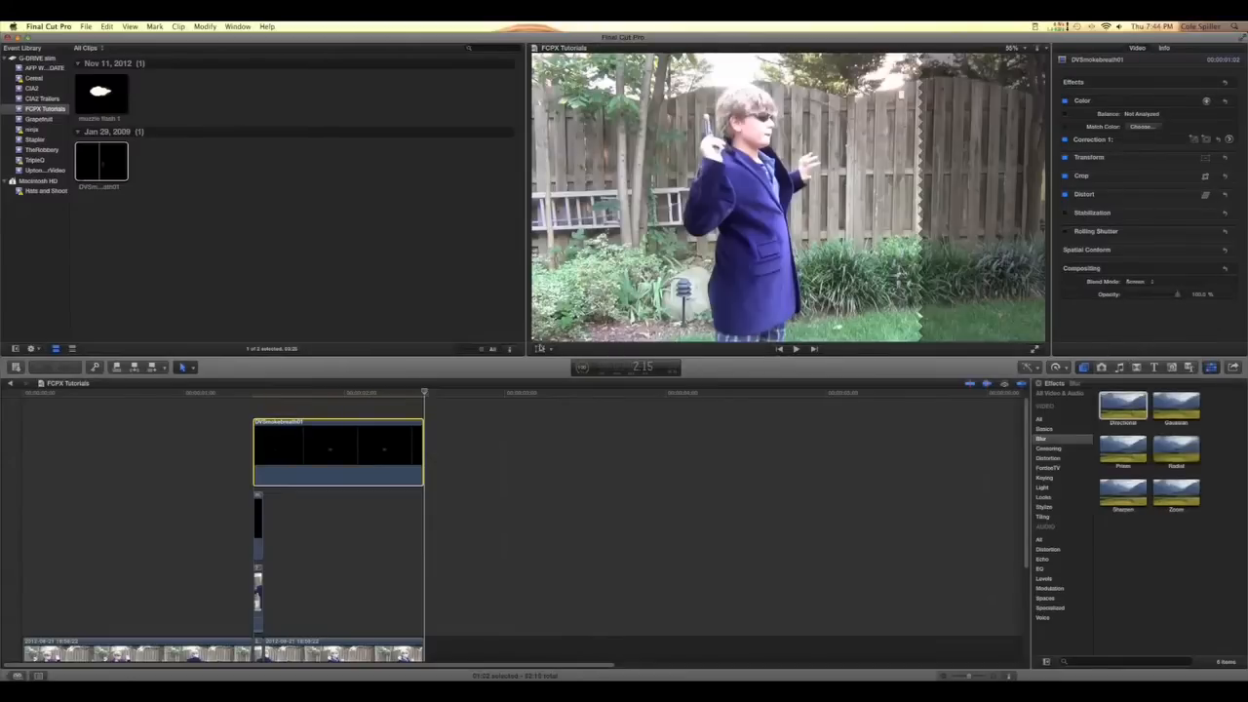
Transform the smoke clip so the puff sits just beyond the gun's muzzle, checking its placement in playback
click(347, 404)
click(542, 350)
click(256, 393)
drag(789, 201, 848, 222)
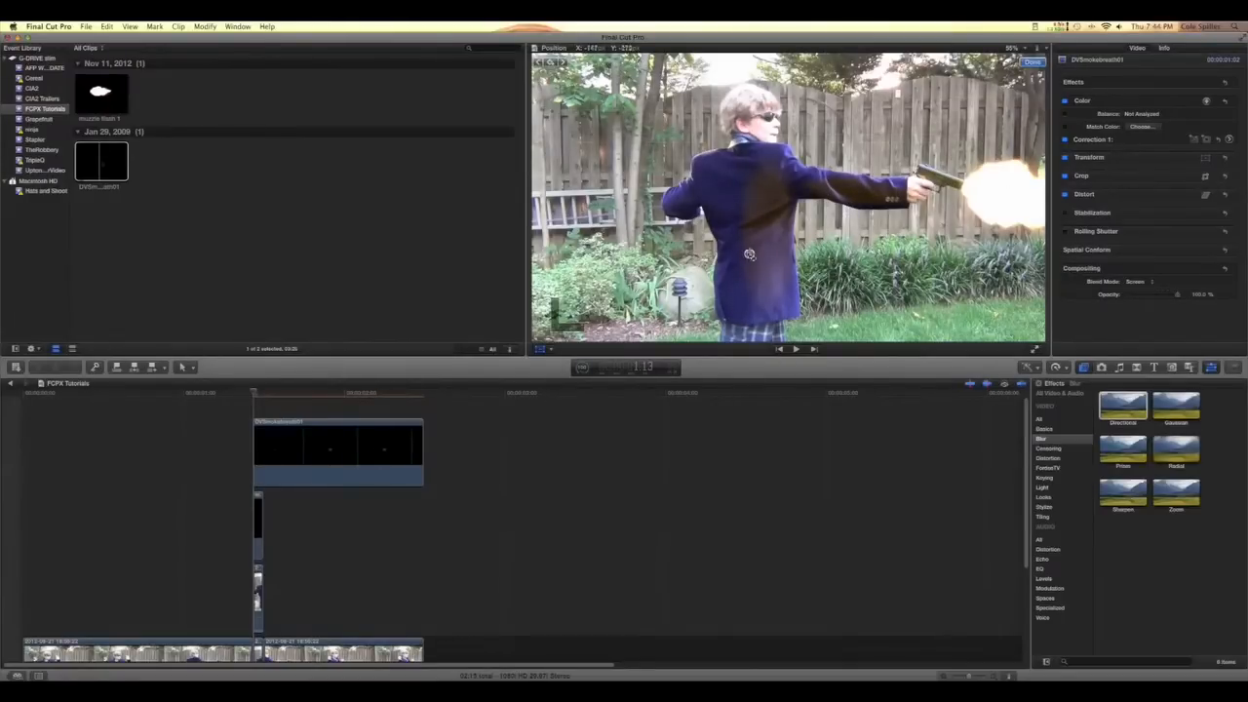
drag(745, 314, 734, 296)
key(space)
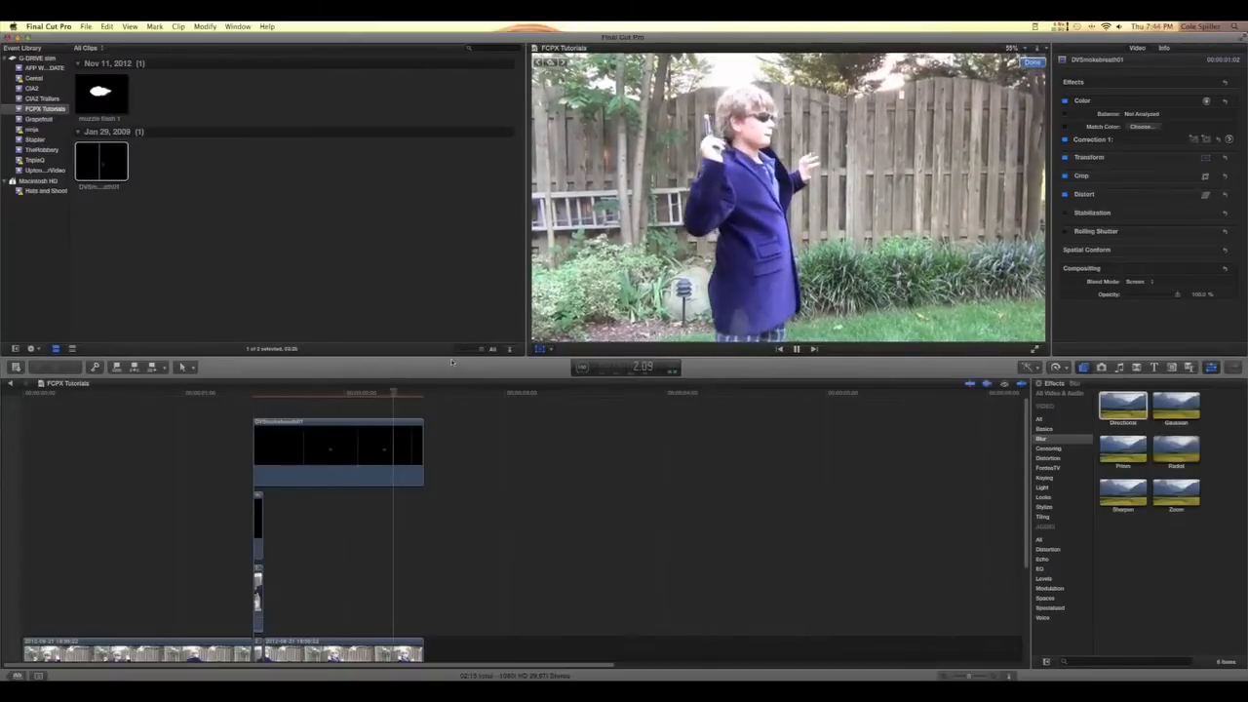
drag(733, 297, 963, 154)
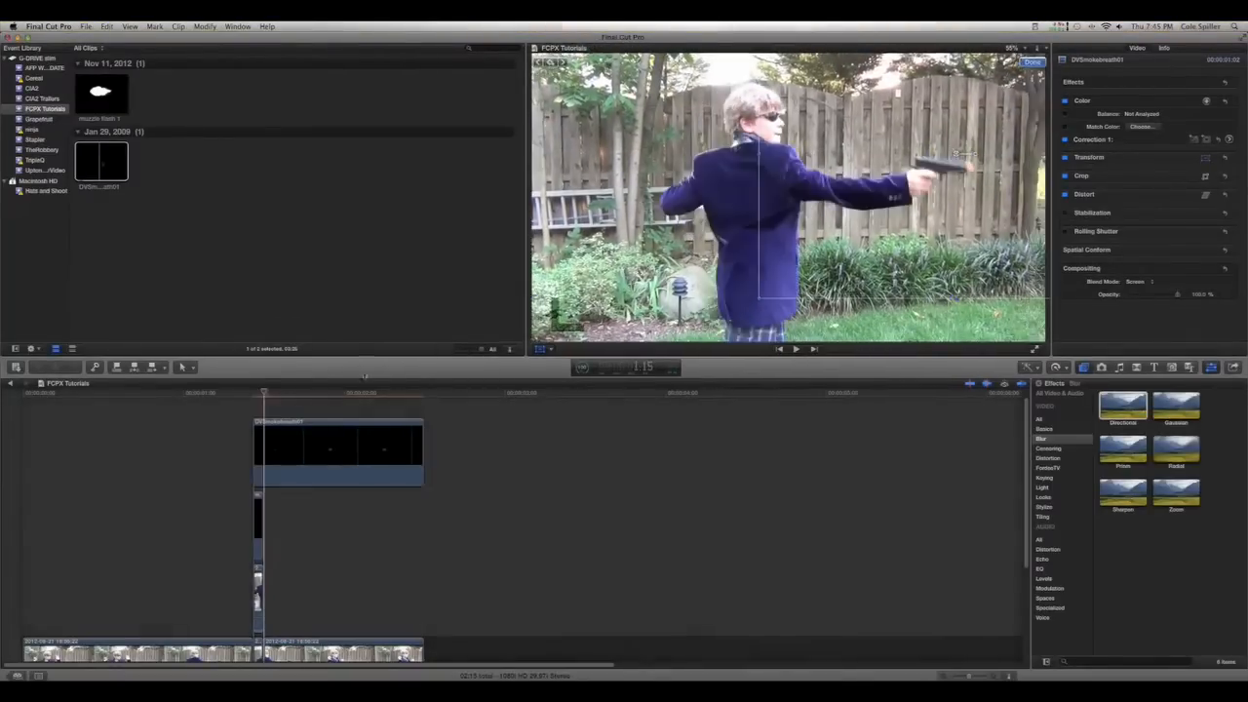
drag(956, 153, 990, 144)
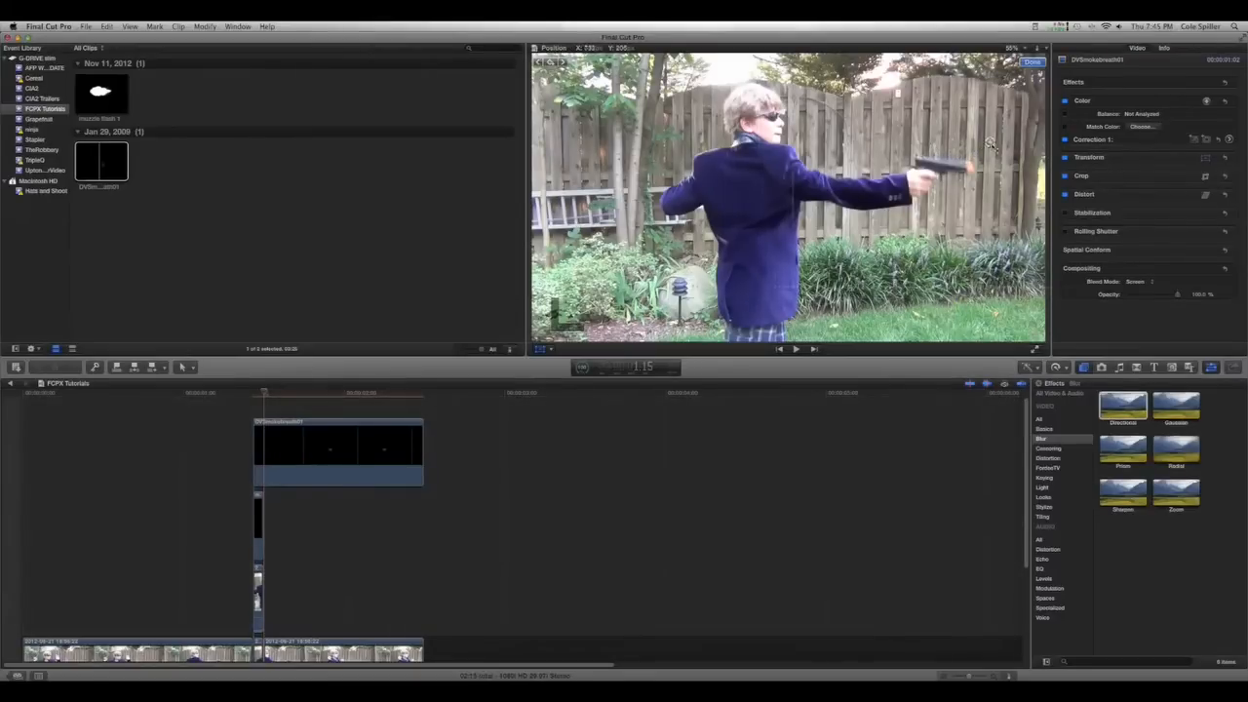
Shift the smoke clip earlier so it starts well before the muzzle flash, and play back the timing
click(208, 404)
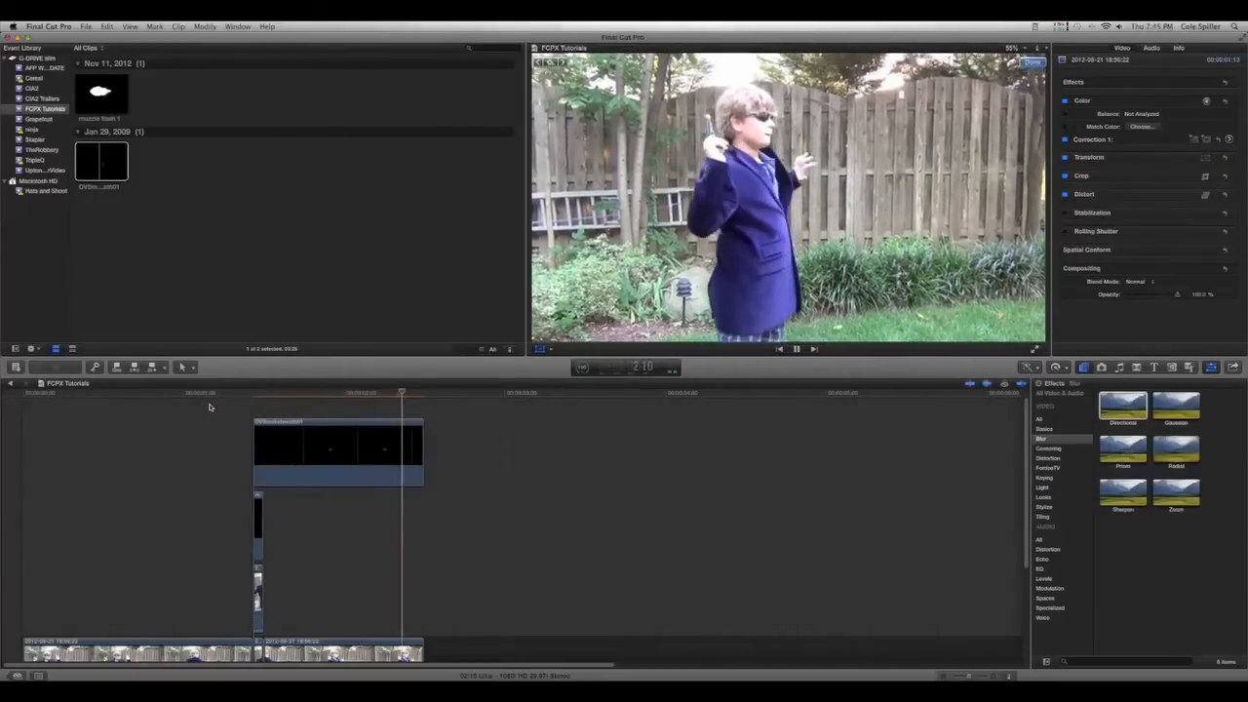
drag(283, 454, 217, 407)
click(177, 395)
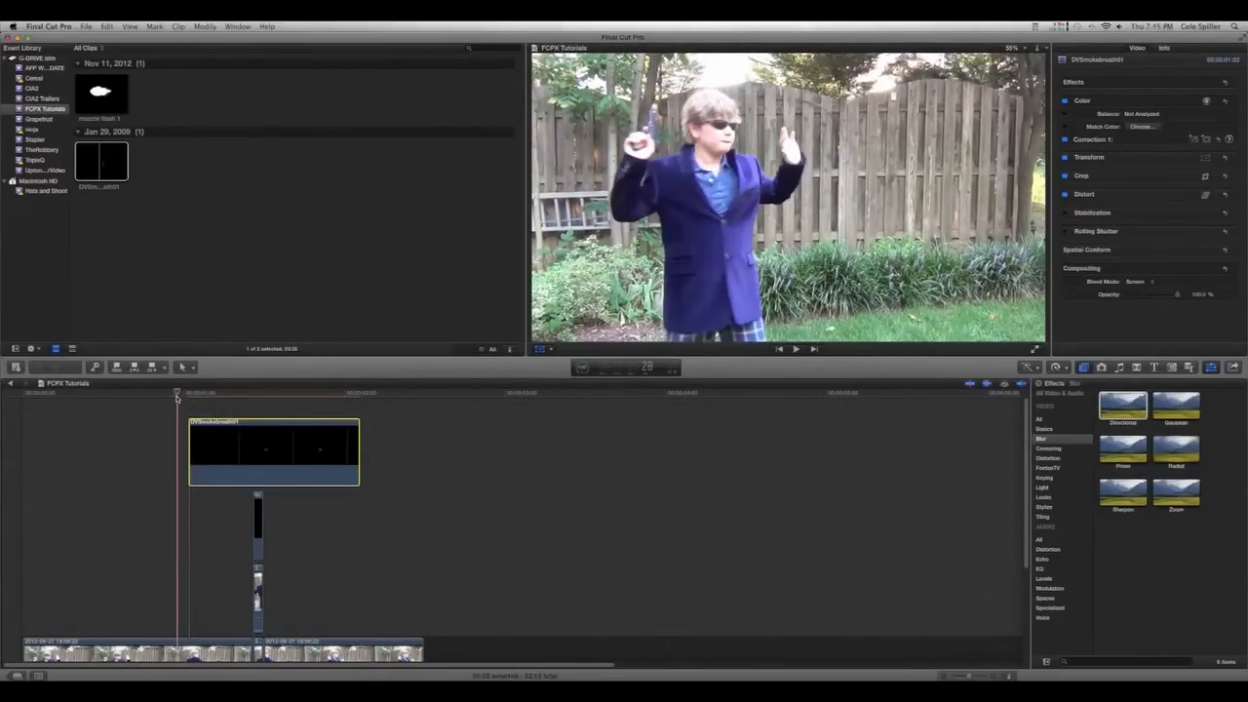
key(space)
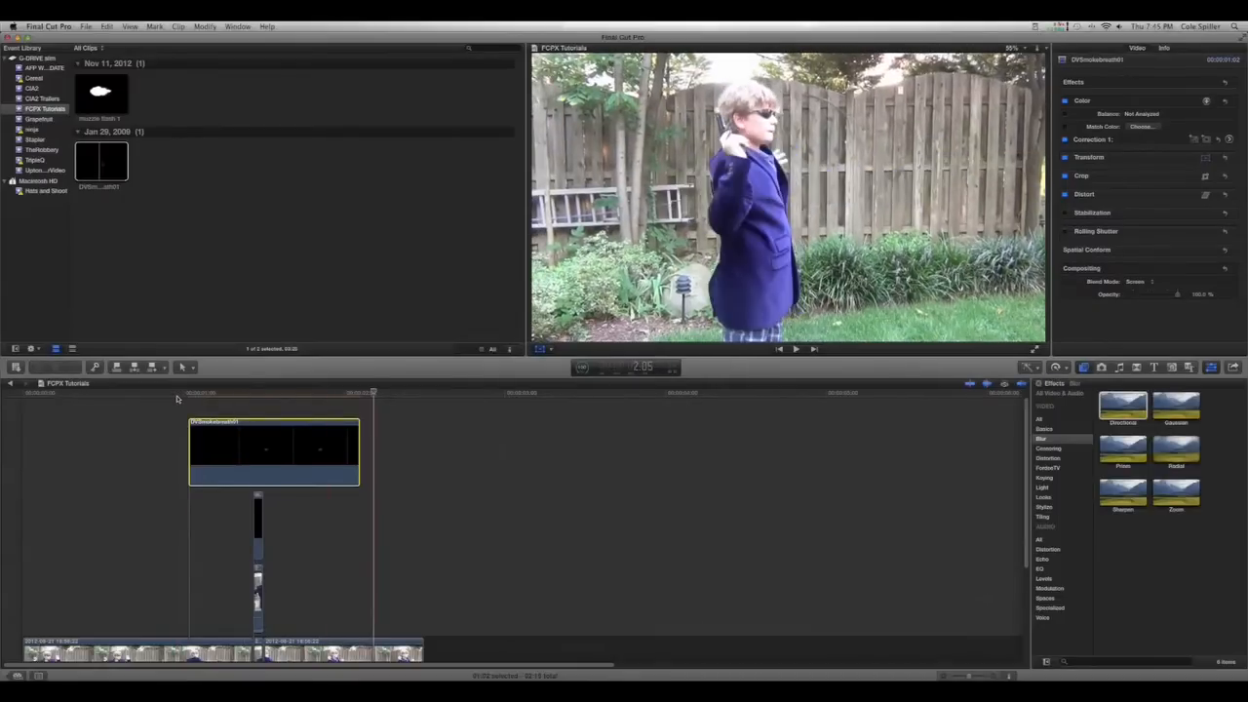
click(160, 394)
key(space)
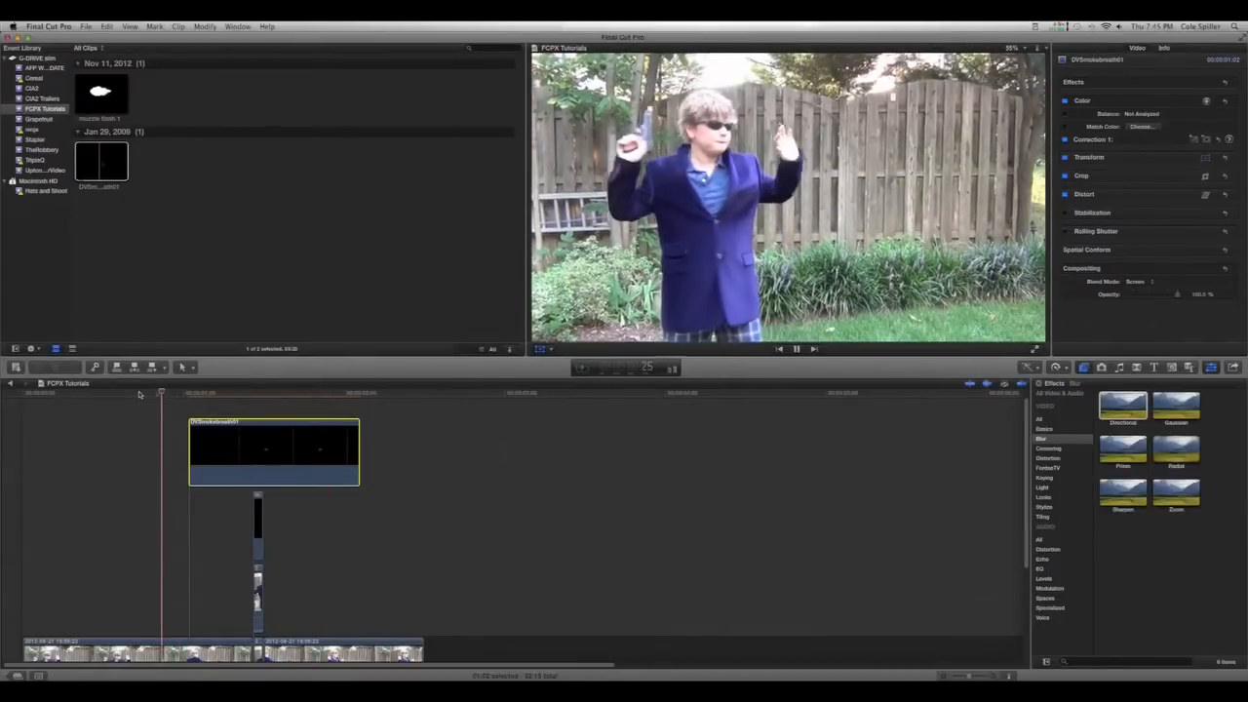
Move the smoke clip slightly later, still starting before the muzzle flash, and review the shot just after the gunshot
click(145, 394)
drag(255, 445, 295, 445)
click(172, 394)
key(space)
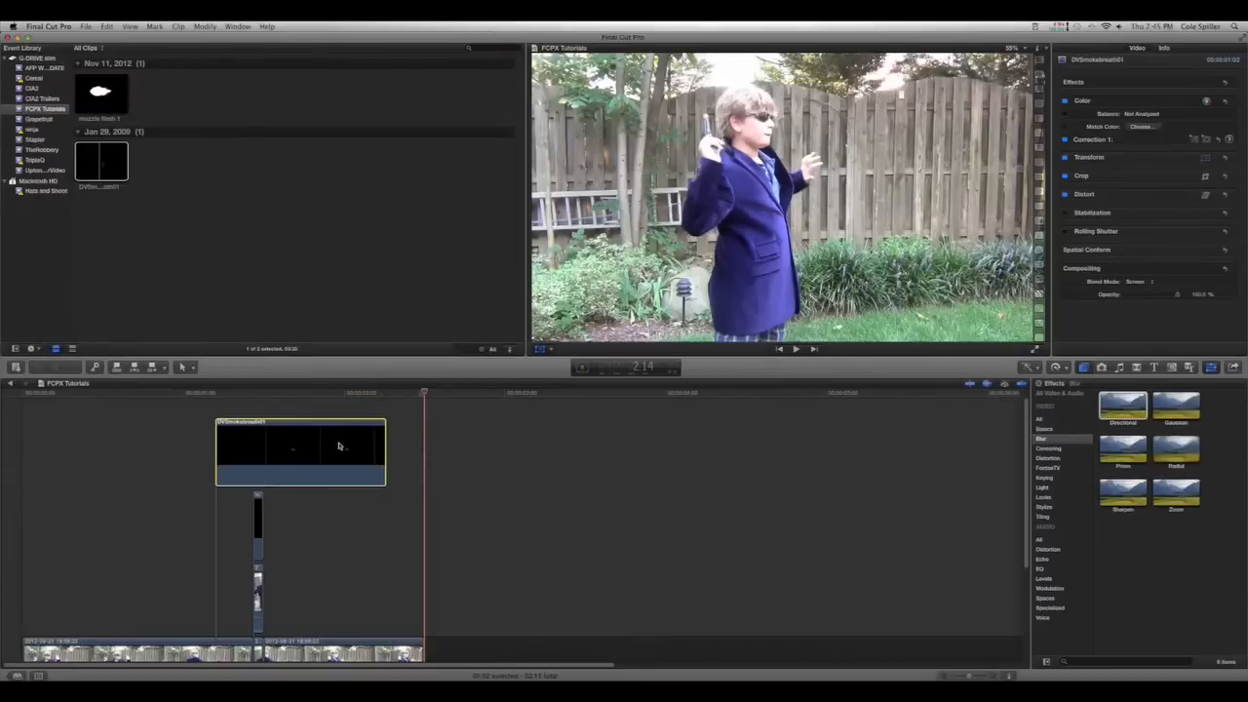
click(285, 408)
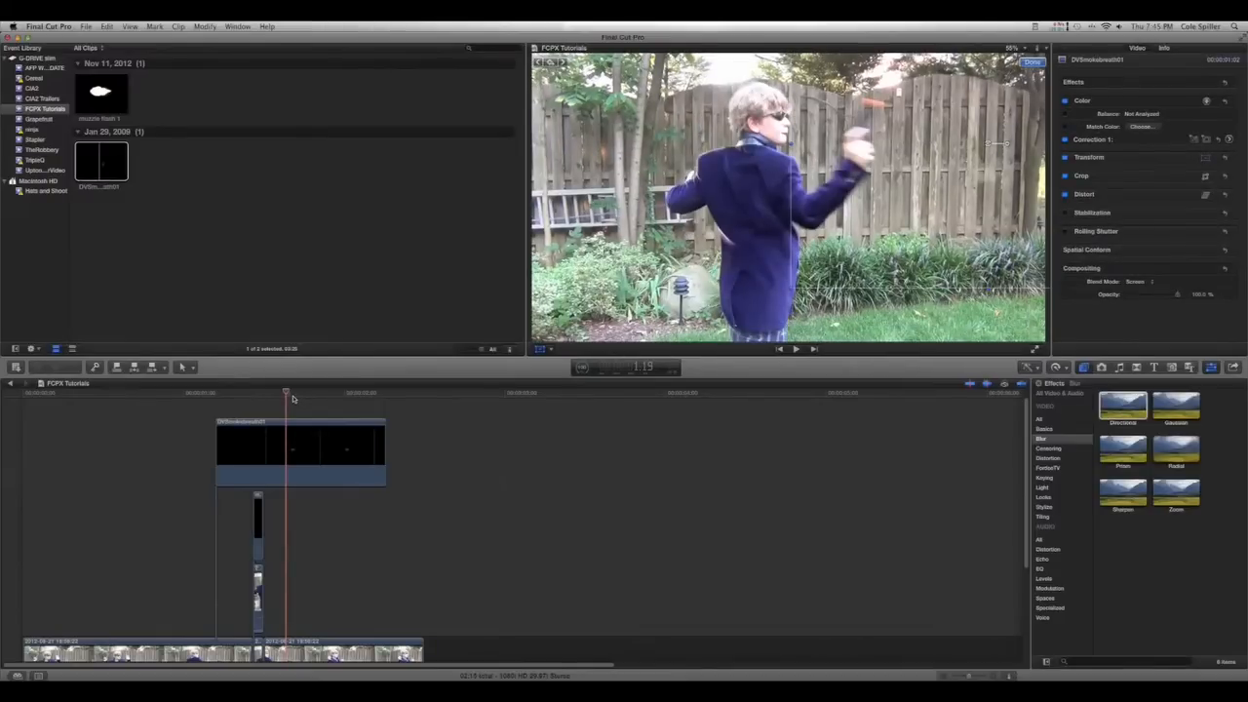